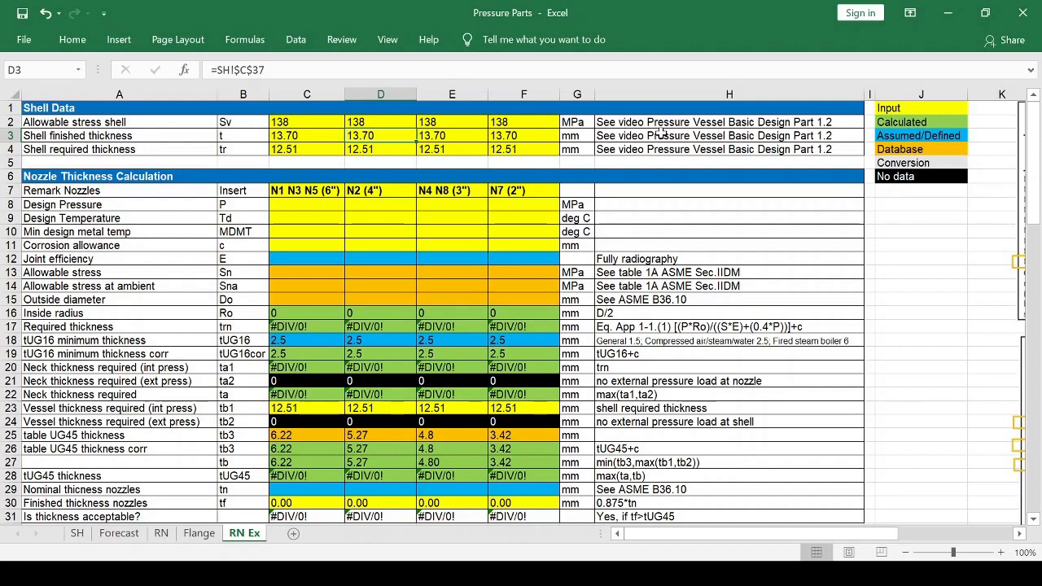
Examine the cell colour legend in J1:J6, from Input through to No data
{"action": "key", "text": "Up"}
{"action": "key", "text": "Right"}
{"action": "key", "text": "Right"}
{"action": "key", "text": "Right"}
{"action": "key", "text": "Right"}
{"action": "key", "text": "Right"}
{"action": "key", "text": "Right"}
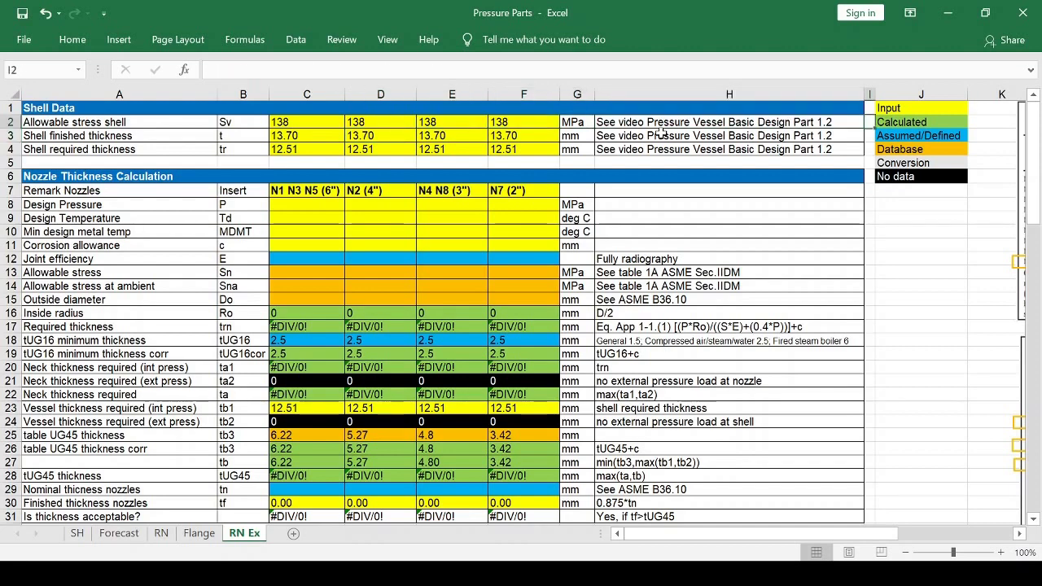
{"action": "key", "text": "Up"}
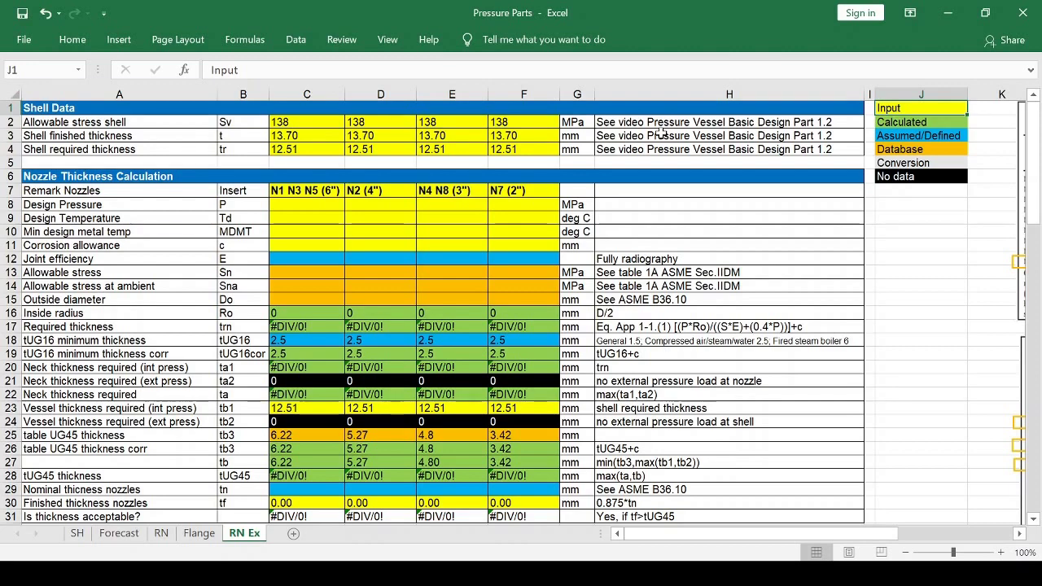
{"action": "key", "text": "Down"}
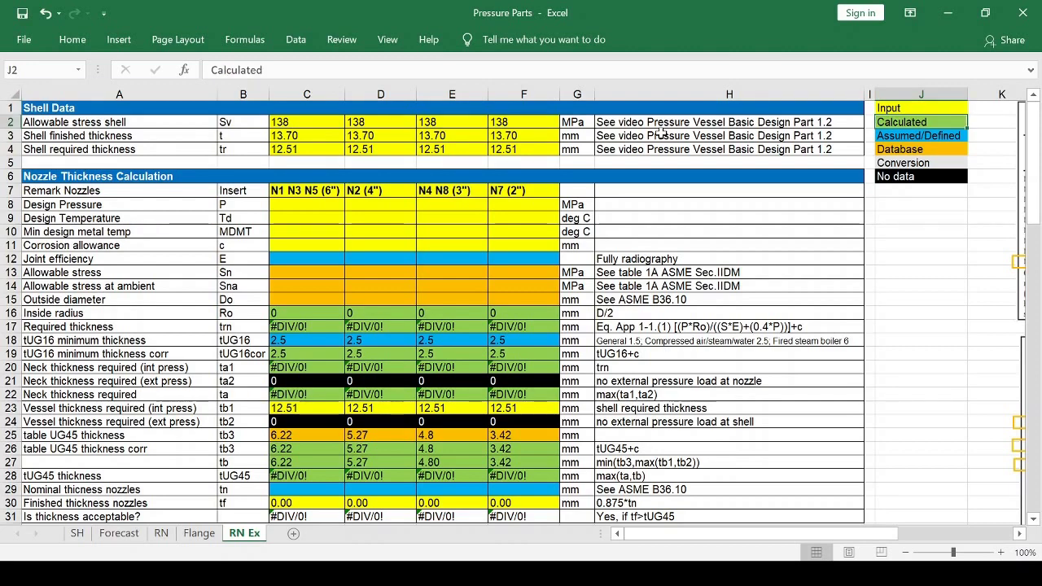
{"action": "key", "text": "Down"}
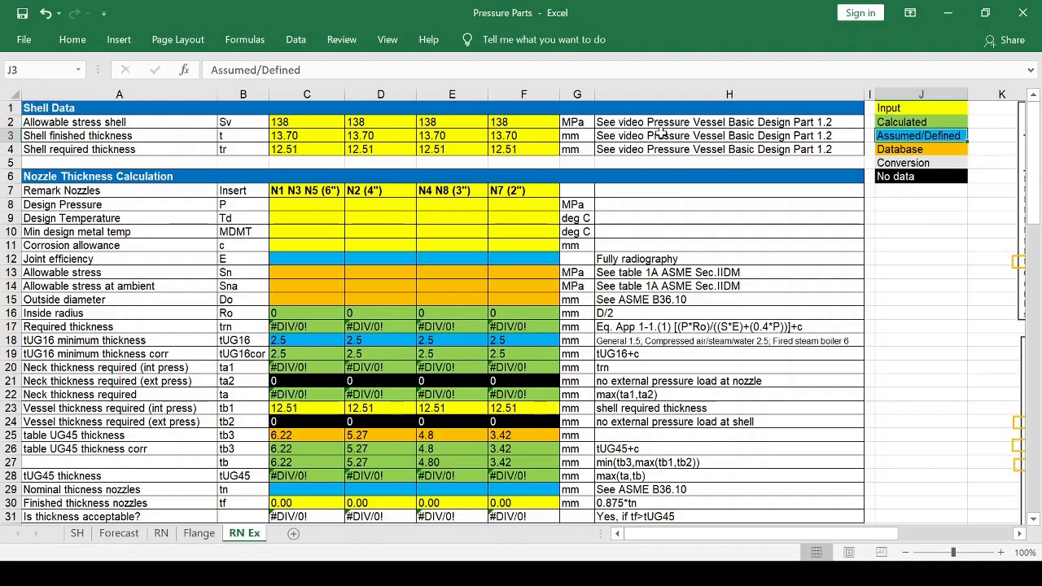
{"action": "key", "text": "Down"}
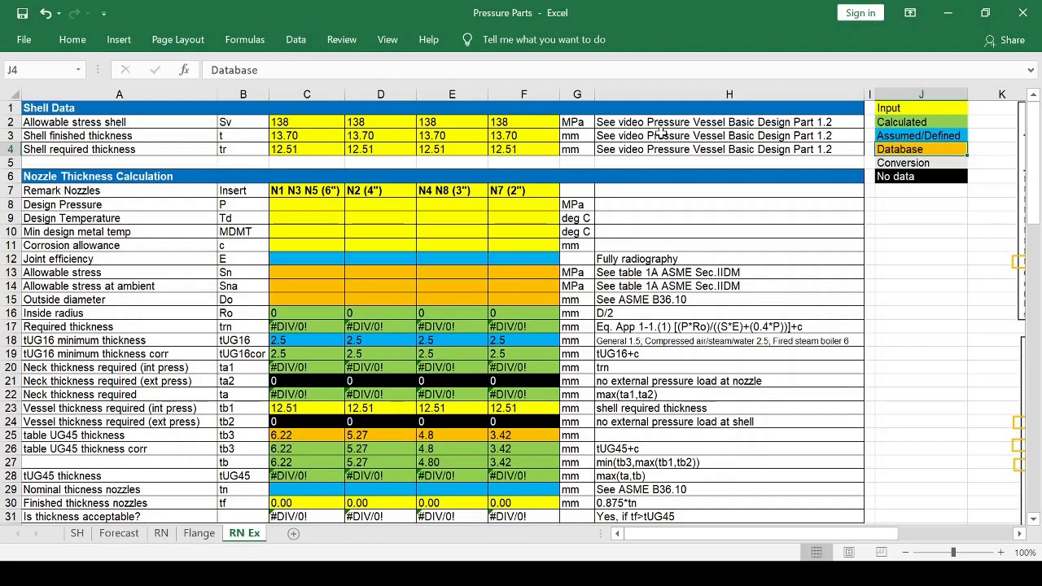
{"action": "key", "text": "Down"}
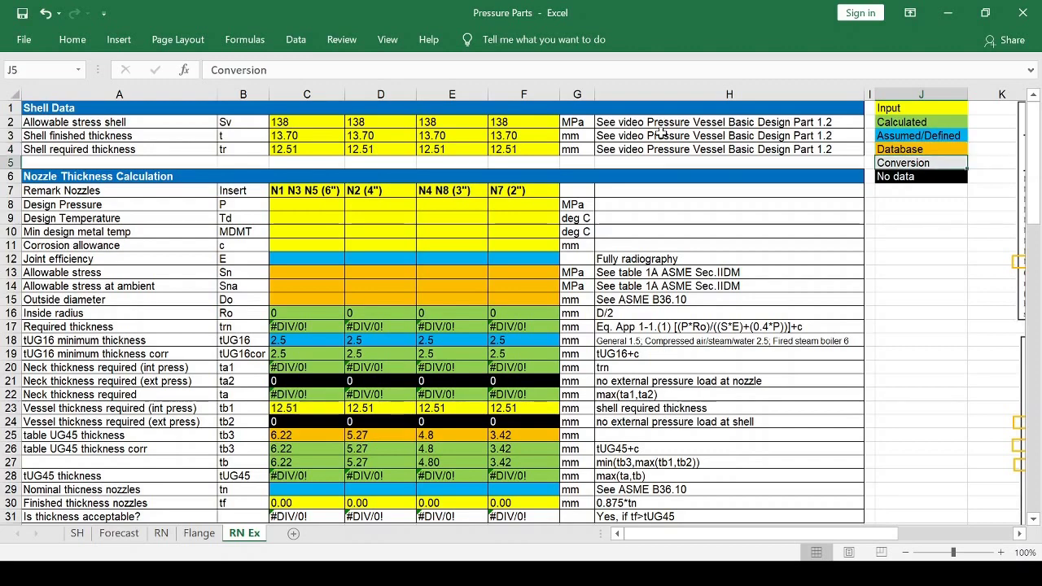
{"action": "key", "text": "Down"}
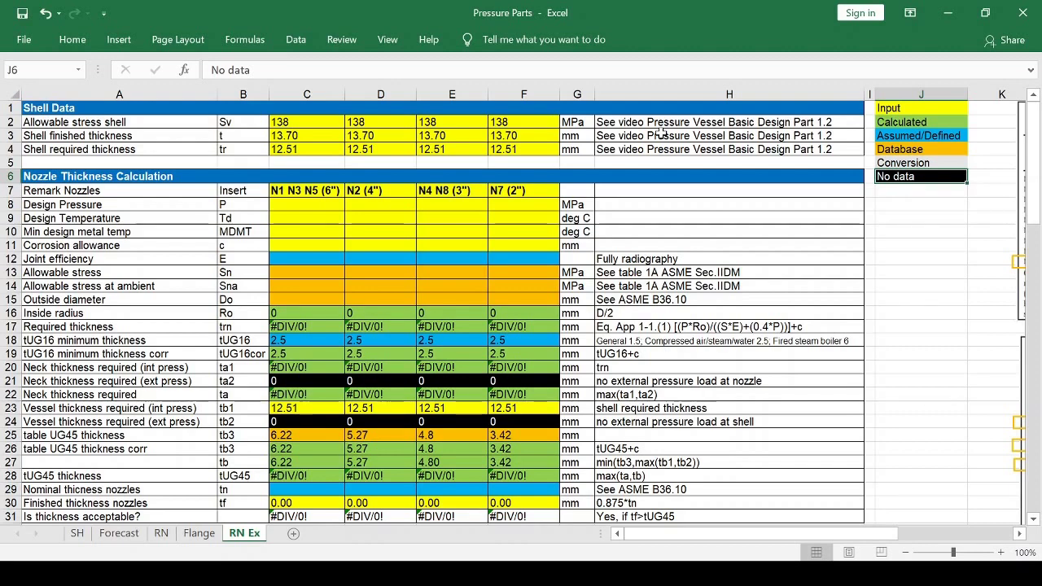
Review the RN Ex sheet's calculation sections from Shell Data down to the end of Impact Test Evaluation
{"action": "key", "text": "Home"}
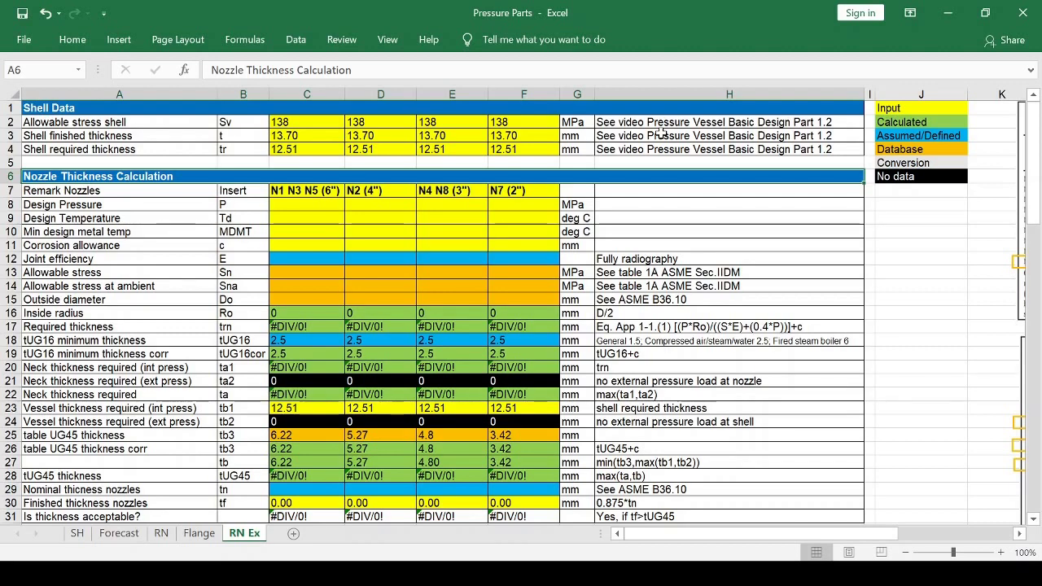
{"action": "key", "text": "Up"}
{"action": "key", "text": "Up"}
{"action": "key", "text": "Up"}
{"action": "key", "text": "Up"}
{"action": "key", "text": "ctrl+Home"}
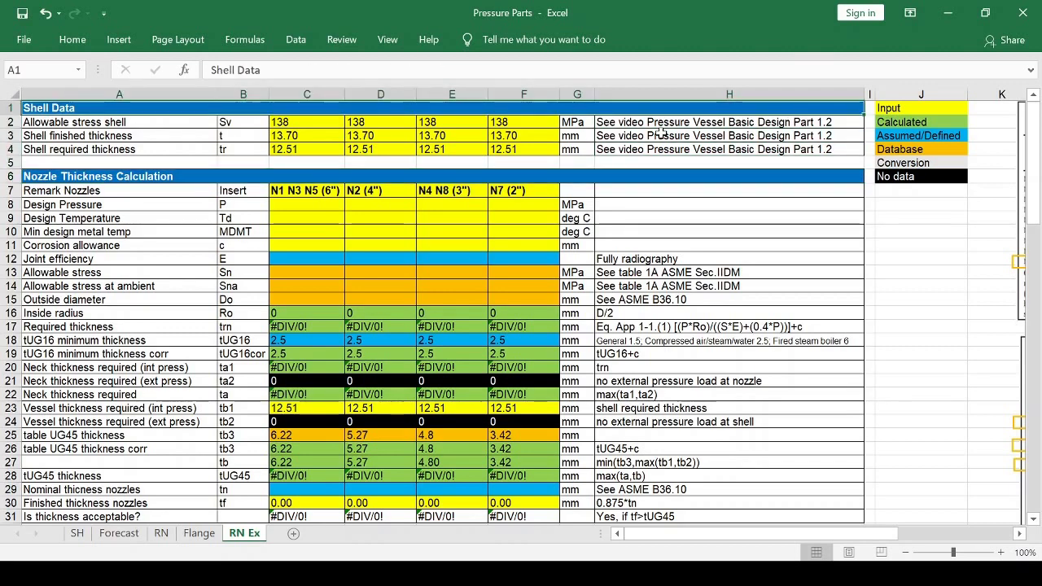
{"action": "left_click", "coordinate": [660, 128]}
{"action": "key", "text": "Down"}
{"action": "key", "text": "Down"}
{"action": "key", "text": "Down"}
{"action": "key", "text": "Down"}
{"action": "key", "text": "Down"}
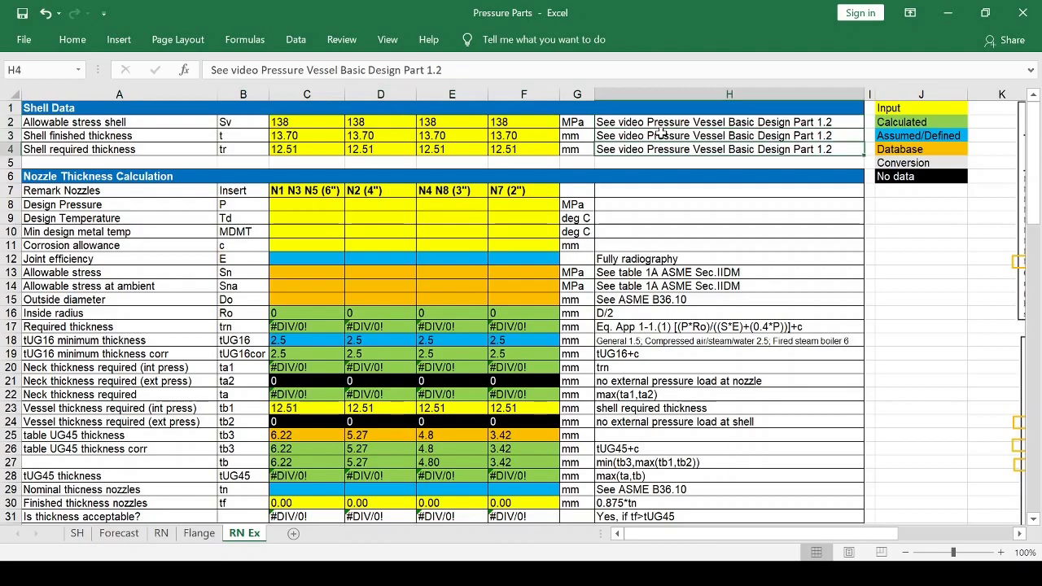
{"action": "key", "text": "Up"}
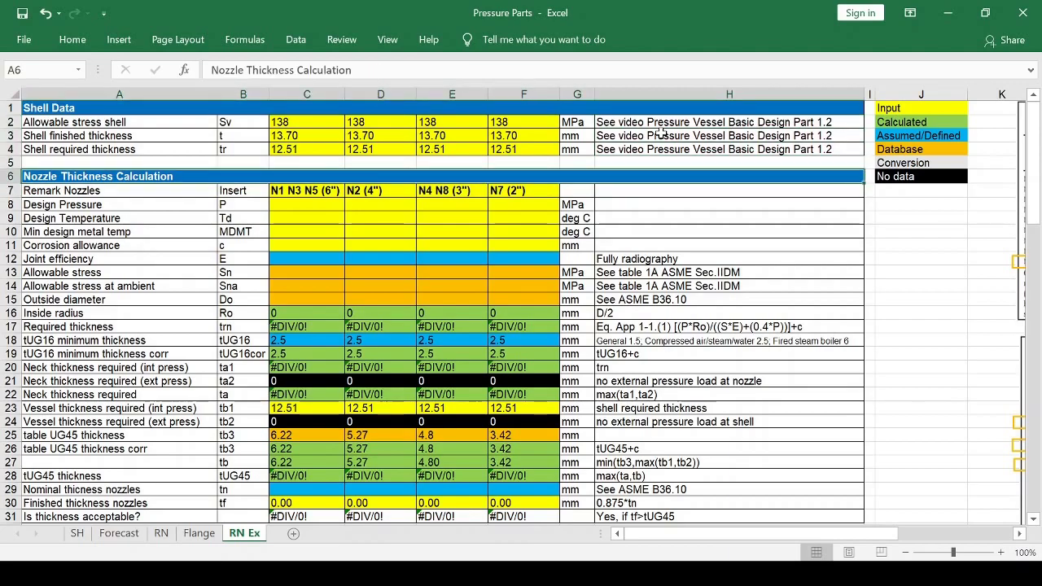
{"action": "key", "text": "Down"}
{"action": "key", "text": "Down"}
{"action": "key", "text": "Down"}
{"action": "key", "text": "Down"}
{"action": "key", "text": "Down"}
{"action": "key", "text": "Down"}
{"action": "key", "text": "Down"}
{"action": "key", "text": "Down"}
{"action": "key", "text": "Down"}
{"action": "key", "text": "Down"}
{"action": "key", "text": "Down"}
{"action": "key", "text": "Down"}
{"action": "key", "text": "Down"}
{"action": "key", "text": "Down"}
{"action": "key", "text": "Down"}
{"action": "key", "text": "Down"}
{"action": "key", "text": "Down"}
{"action": "key", "text": "Down"}
{"action": "key", "text": "Down"}
{"action": "key", "text": "Down"}
{"action": "key", "text": "Down"}
{"action": "key", "text": "Down"}
{"action": "key", "text": "Down"}
{"action": "key", "text": "Down"}
{"action": "key", "text": "Down"}
{"action": "key", "text": "Down"}
{"action": "key", "text": "Down"}
{"action": "key", "text": "Down"}
{"action": "key", "text": "Down"}
{"action": "key", "text": "Down"}
{"action": "key", "text": "Down"}
{"action": "key", "text": "Down"}
{"action": "key", "text": "Down"}
{"action": "key", "text": "Down"}
{"action": "key", "text": "Down"}
{"action": "key", "text": "Down"}
{"action": "key", "text": "Down"}
{"action": "key", "text": "Down"}
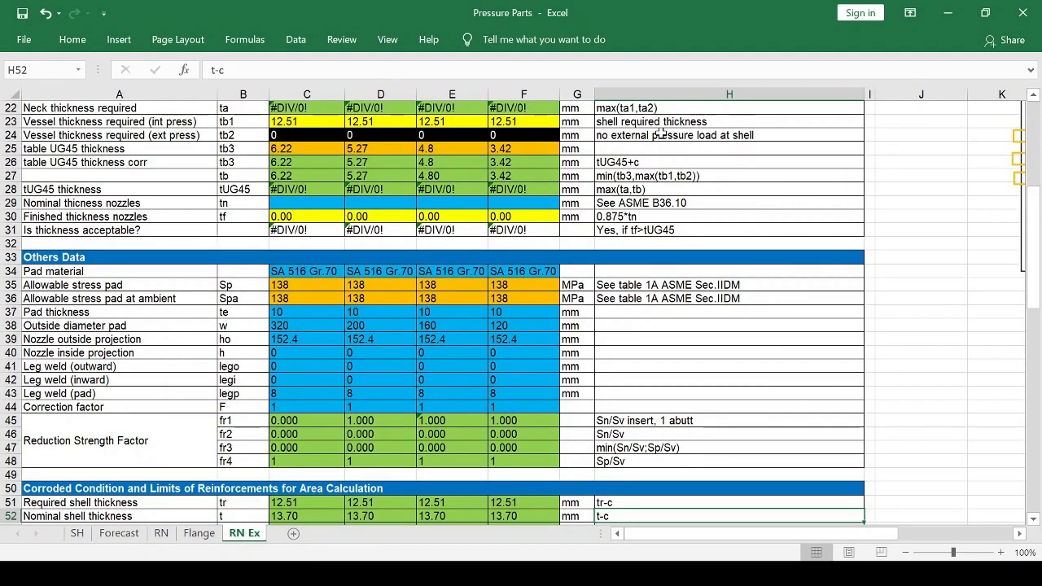
{"action": "key", "text": "Down"}
{"action": "key", "text": "Down"}
{"action": "key", "text": "Down"}
{"action": "key", "text": "Down"}
{"action": "key", "text": "Down"}
{"action": "key", "text": "Down"}
{"action": "key", "text": "Down"}
{"action": "key", "text": "Down"}
{"action": "key", "text": "Down"}
{"action": "key", "text": "Down"}
{"action": "key", "text": "Down"}
{"action": "key", "text": "Down"}
{"action": "key", "text": "Down"}
{"action": "key", "text": "Down"}
{"action": "key", "text": "Down"}
{"action": "key", "text": "Down"}
{"action": "key", "text": "Down"}
{"action": "key", "text": "Down"}
{"action": "key", "text": "Down"}
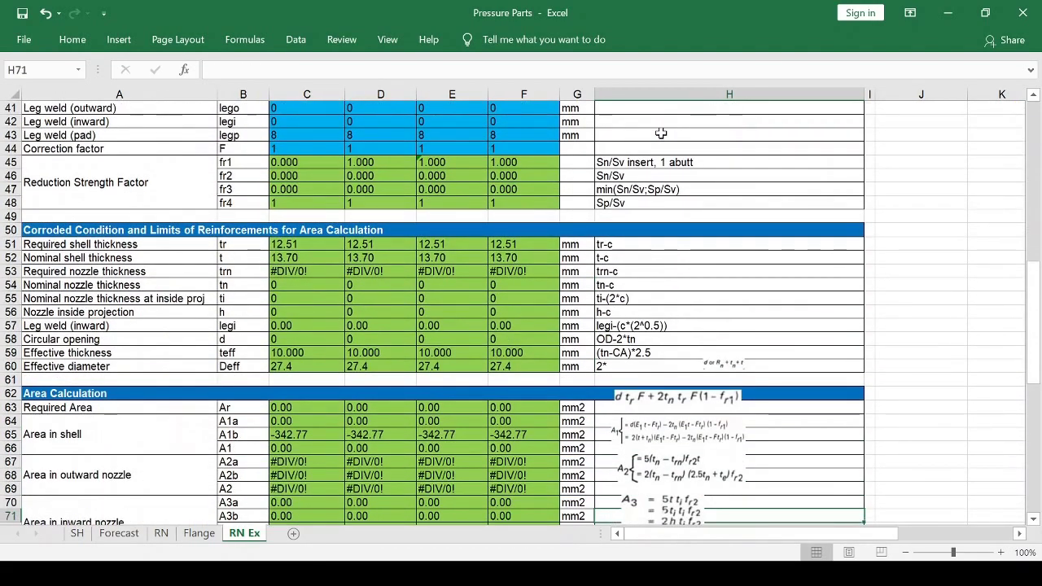
{"action": "key", "text": "Page_Down"}
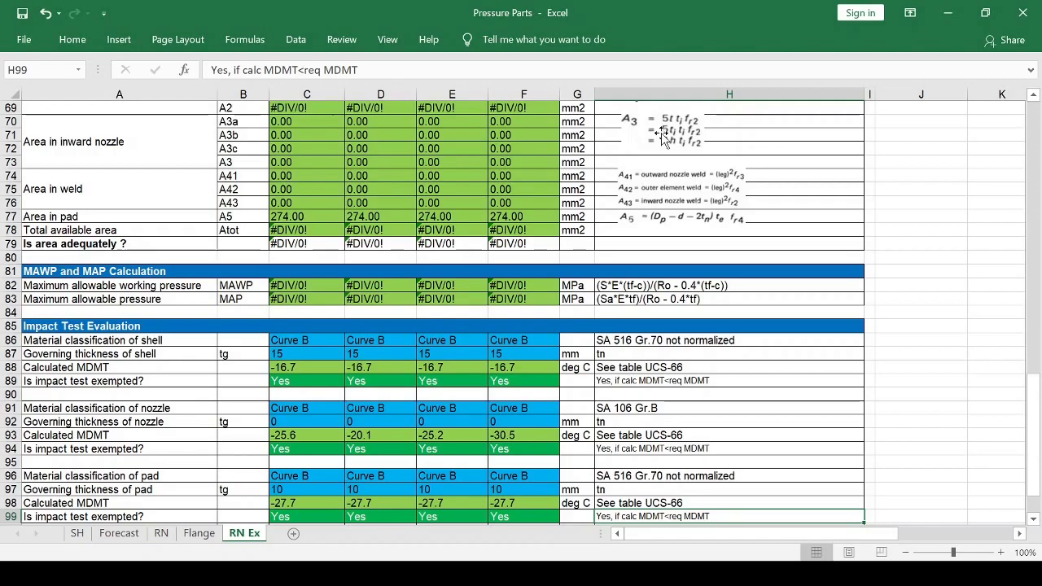
{"action": "key", "text": "Down"}
{"action": "key", "text": "Down"}
{"action": "key", "text": "Down"}
{"action": "key", "text": "Down"}
{"action": "key", "text": "Down"}
{"action": "key", "text": "Down"}
{"action": "key", "text": "Down"}
{"action": "key", "text": "Down"}
{"action": "key", "text": "Down"}
{"action": "key", "text": "Down"}
{"action": "key", "text": "Down"}
{"action": "key", "text": "Down"}
{"action": "key", "text": "Down"}
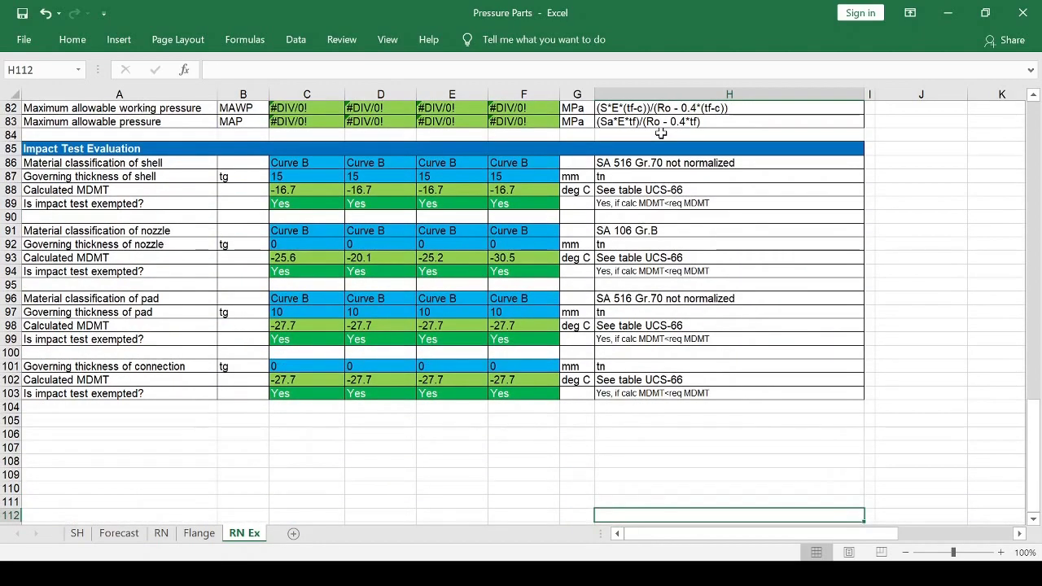
Examine the Shell Data rows for allowable stress, finished thickness and required thickness, including the finished thickness formula source
{"action": "key", "text": "ctrl+Home"}
{"action": "key", "text": "Down"}
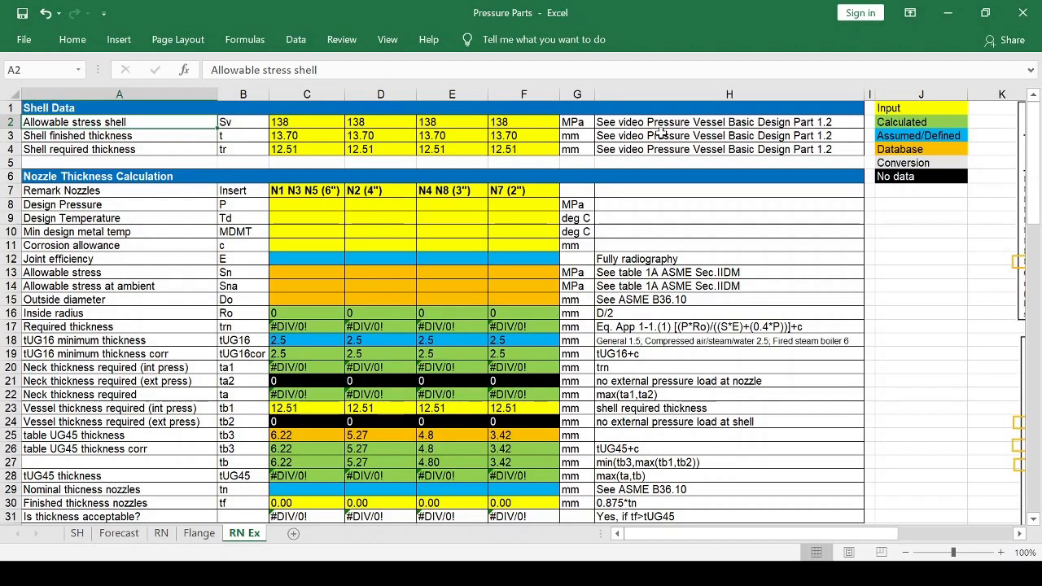
{"action": "key", "text": "Down"}
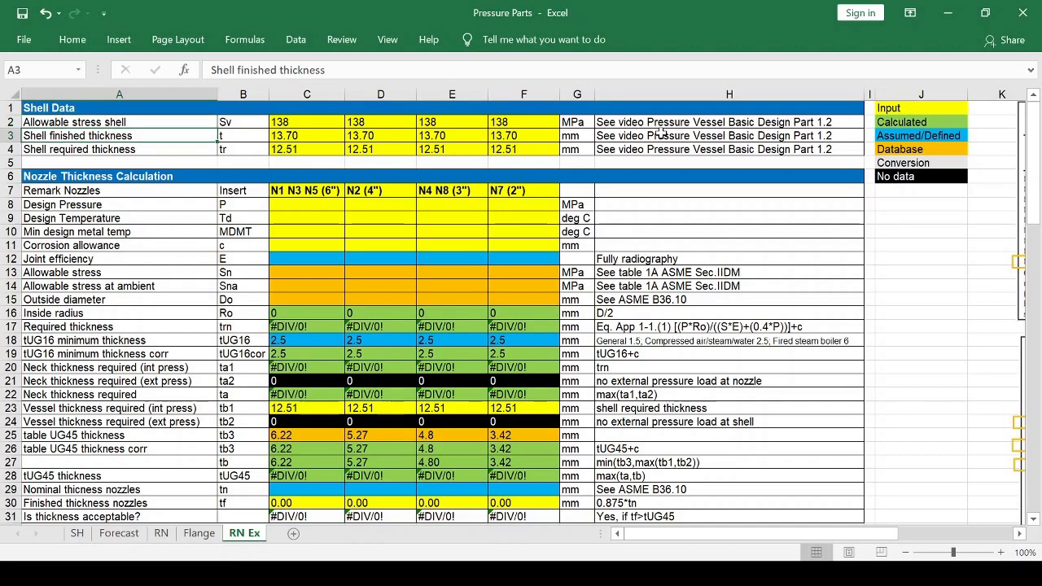
{"action": "key", "text": "Down"}
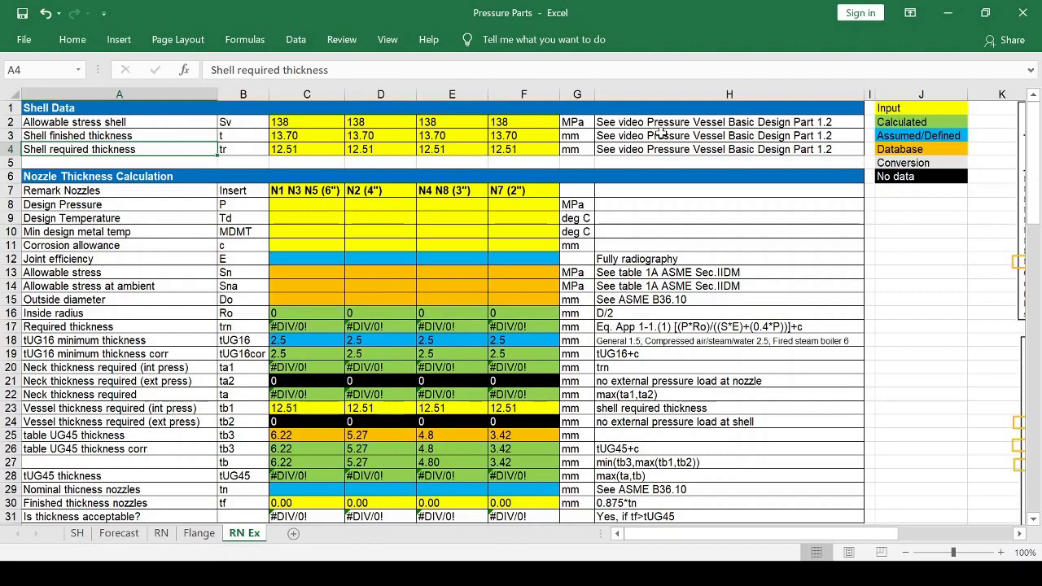
{"action": "key", "text": "Right"}
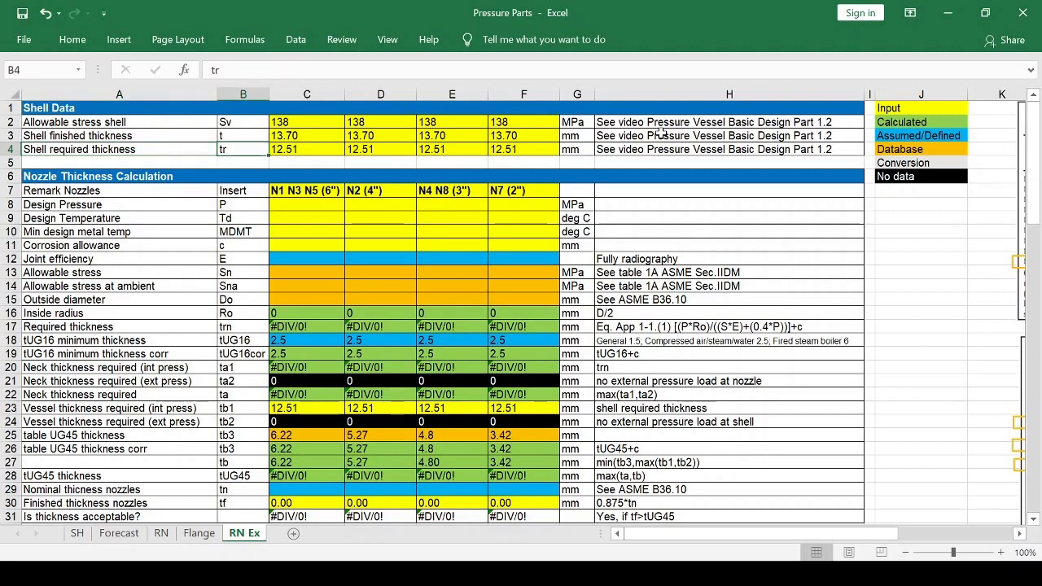
{"action": "key", "text": "Up"}
{"action": "key", "text": "Right"}
{"action": "key", "text": "Right"}
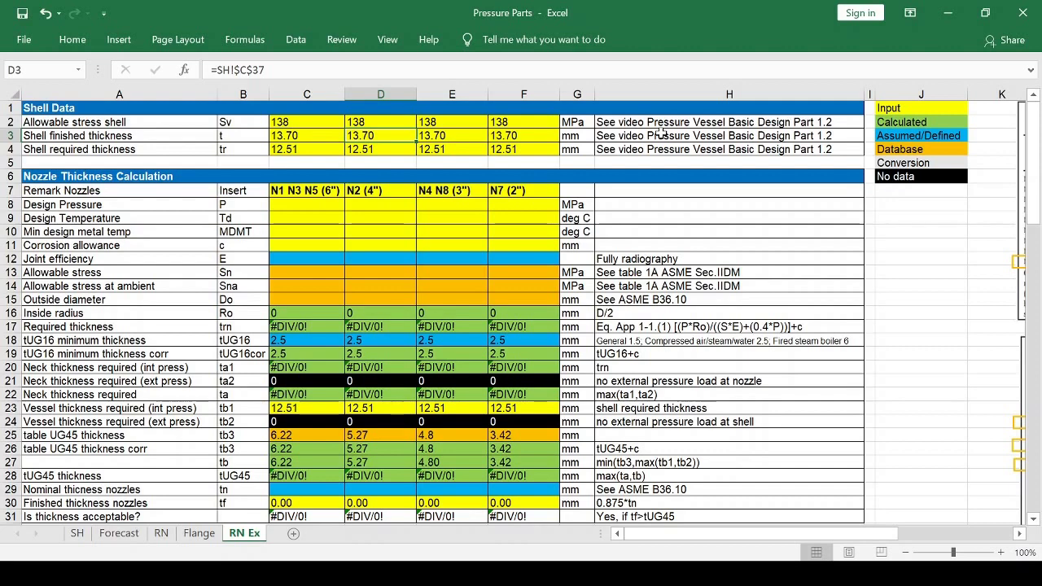
Examine the Remark Nozzles row, covering the Insert type and the four nozzle groups by size
{"action": "key", "text": "Down"}
{"action": "key", "text": "Down"}
{"action": "key", "text": "Down"}
{"action": "key", "text": "Down"}
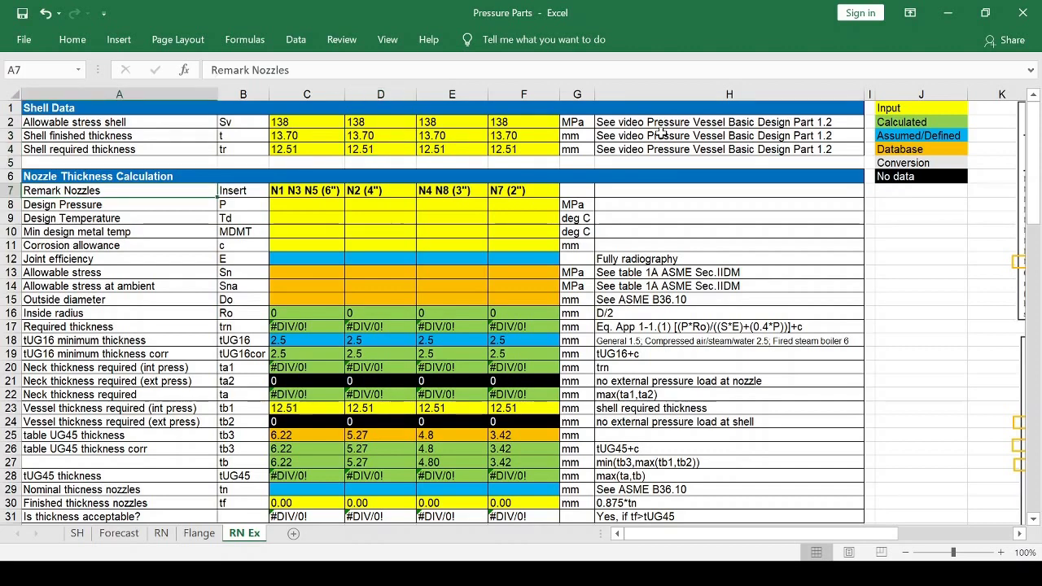
{"action": "key", "text": "Down"}
{"action": "key", "text": "Right"}
{"action": "key", "text": "Up"}
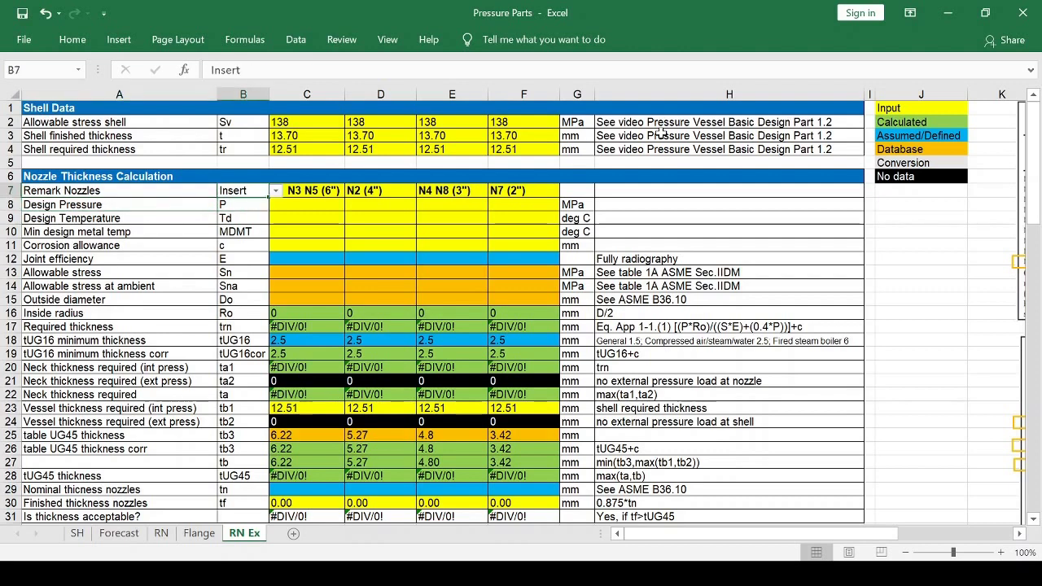
{"action": "key", "text": "Right"}
{"action": "key", "text": "Right"}
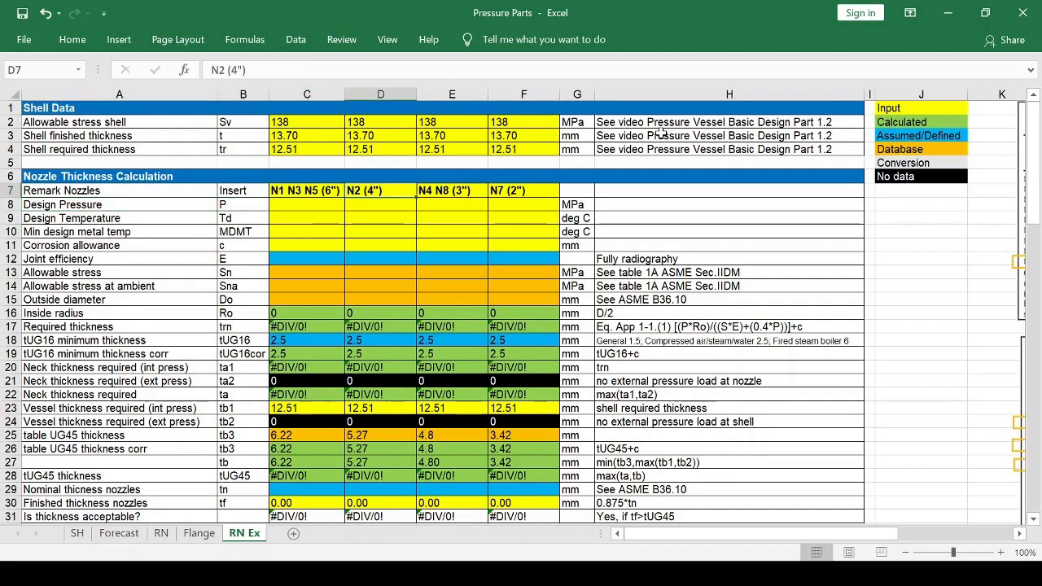
{"action": "key", "text": "Right"}
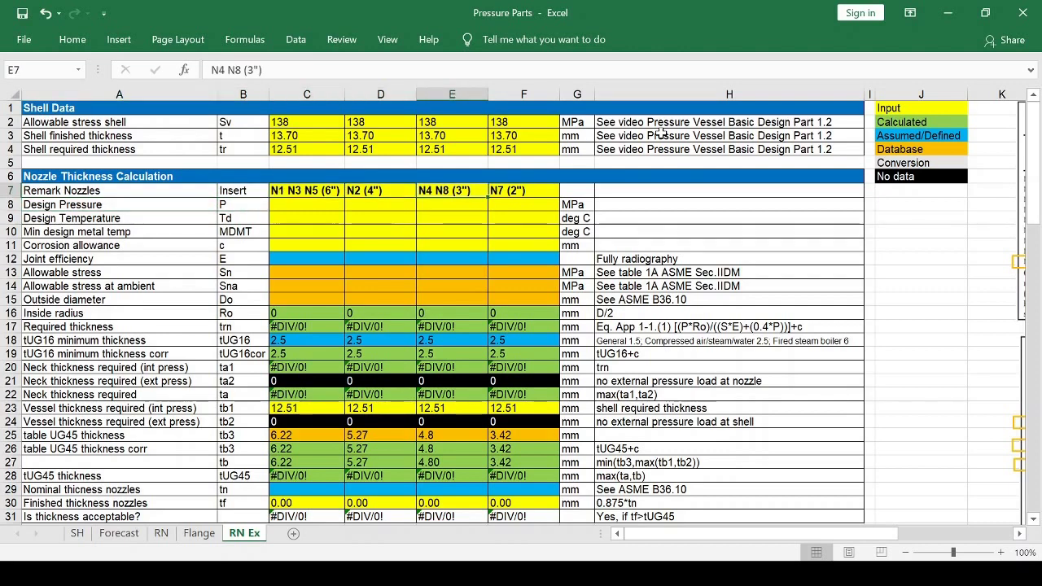
{"action": "key", "text": "Right"}
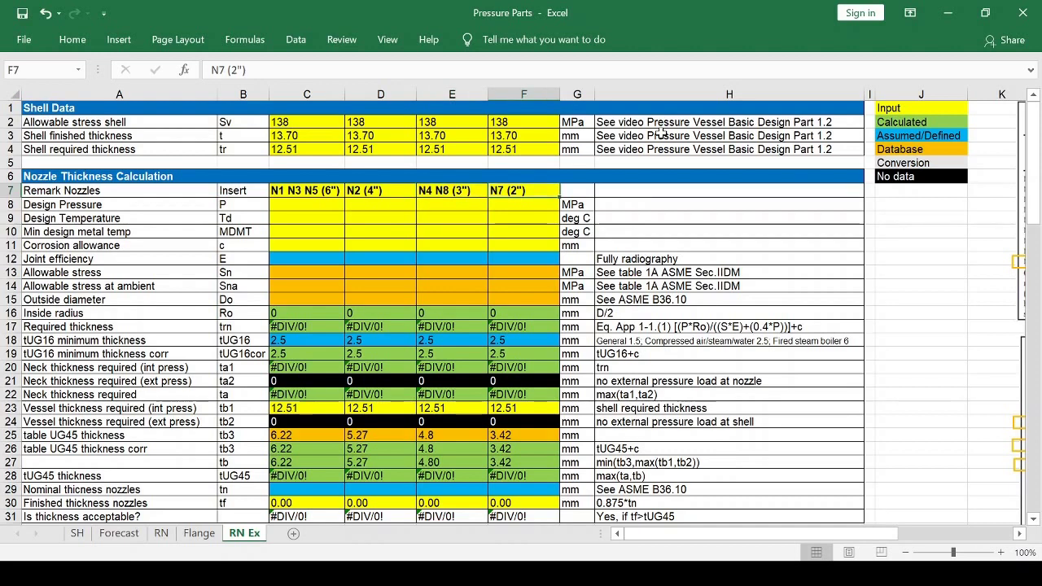
{"action": "key", "text": "Left"}
{"action": "key", "text": "Left"}
{"action": "key", "text": "Left"}
{"action": "key", "text": "Left"}
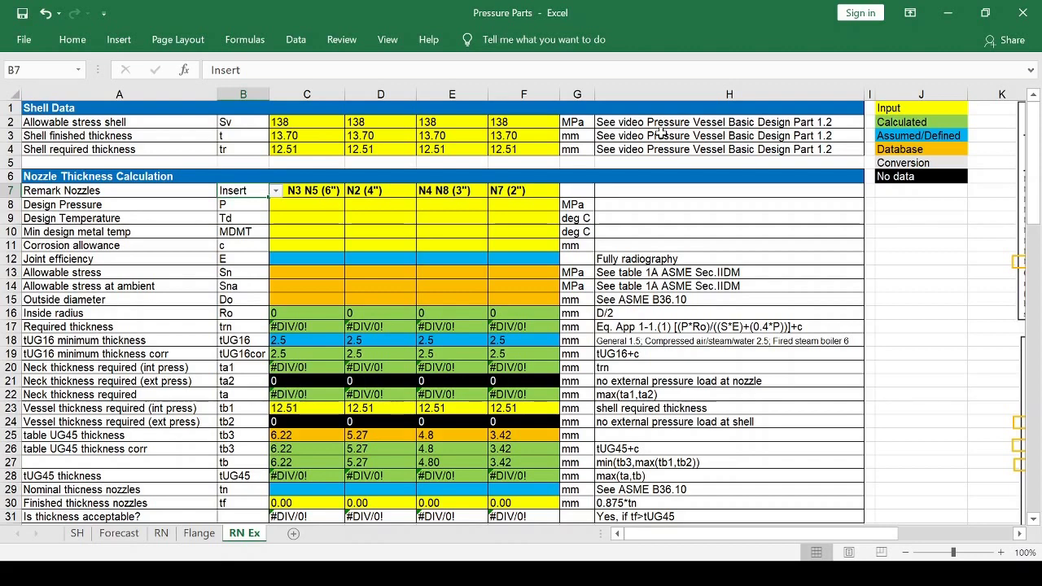
Enter a design pressure of 1.52 MPa for nozzles N1 N3 N5 and copy it to the other three nozzle groups
{"action": "key", "text": "Down"}
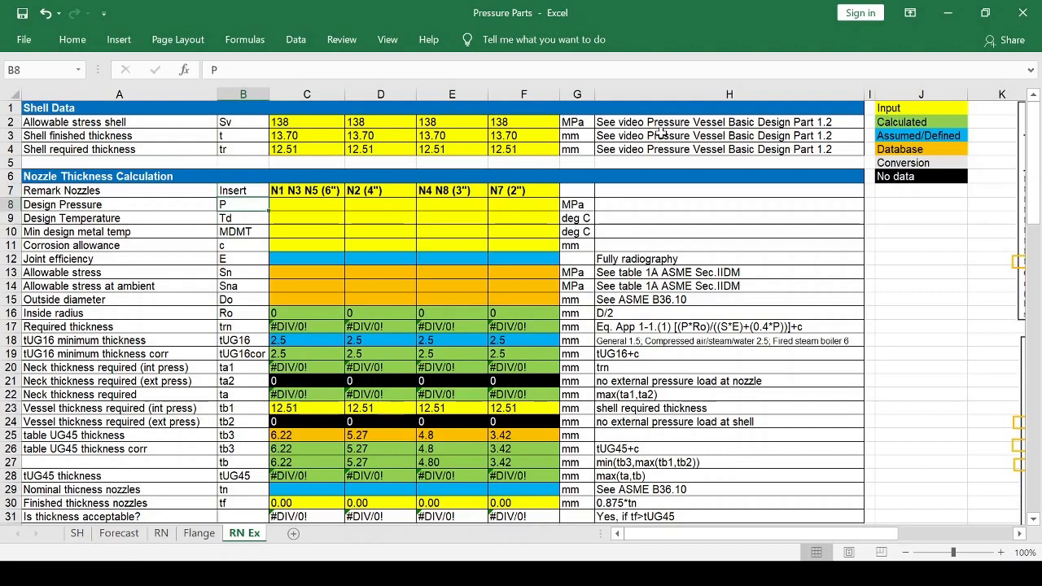
{"action": "key", "text": "Down"}
{"action": "key", "text": "Down"}
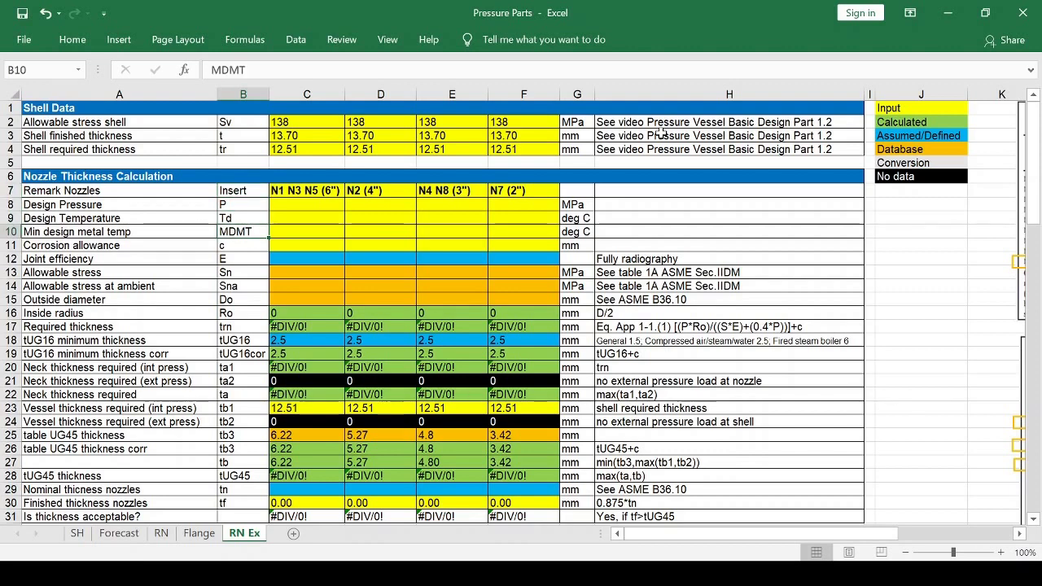
{"action": "key", "text": "Up"}
{"action": "key", "text": "Up"}
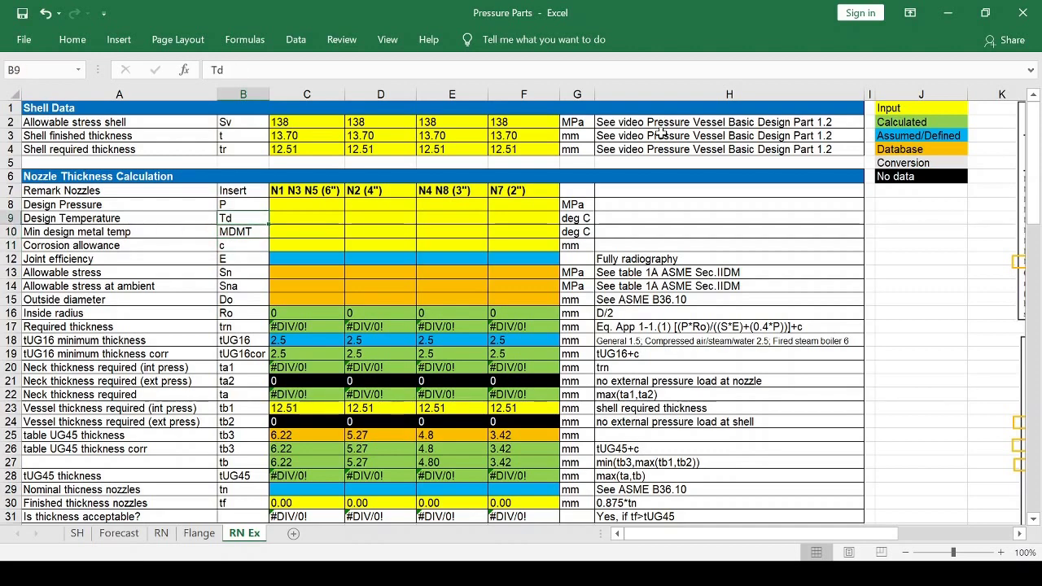
{"action": "key", "text": "Right"}
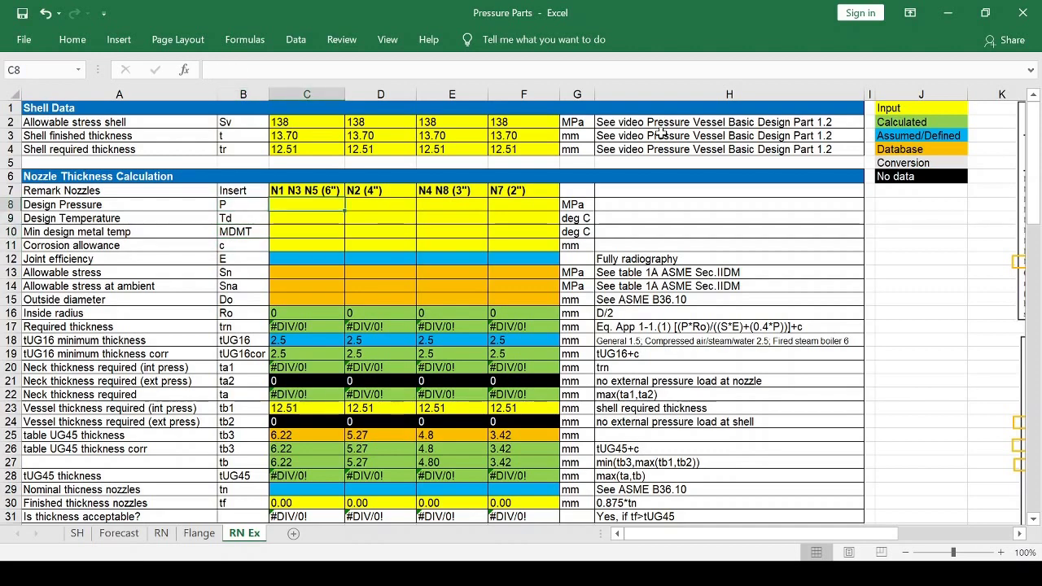
{"action": "type", "text": "1.52"}
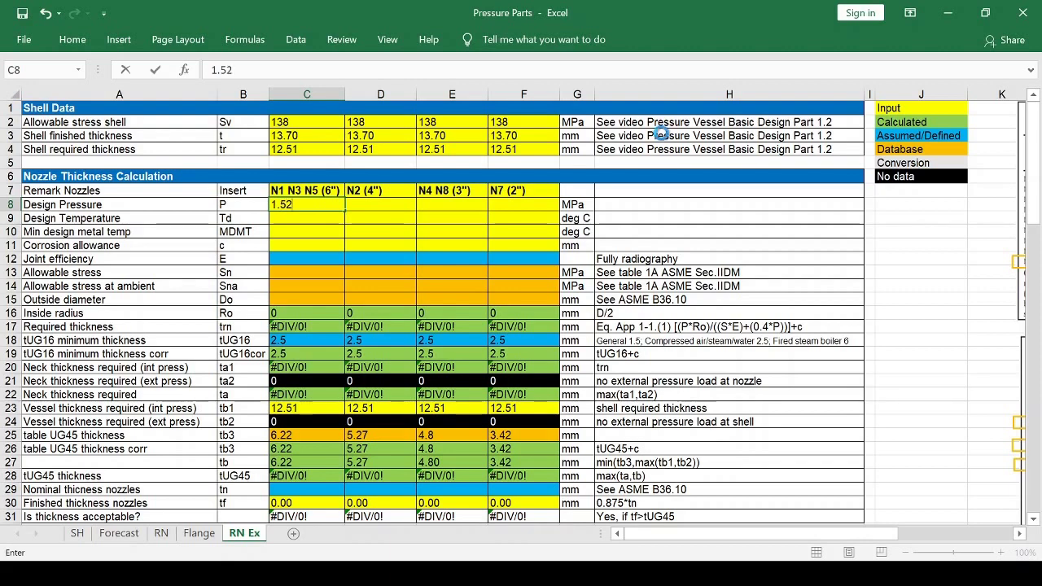
{"action": "key", "text": "ctrl+Return"}
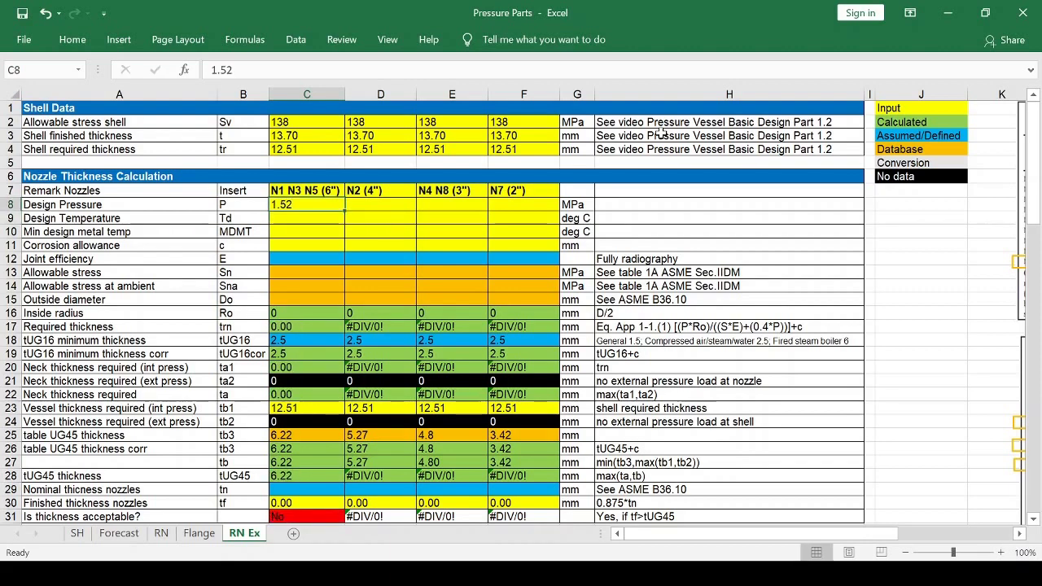
{"action": "key", "text": "ctrl+c"}
{"action": "key", "text": "Right"}
{"action": "key", "text": "shift+Right"}
{"action": "key", "text": "shift+Right"}
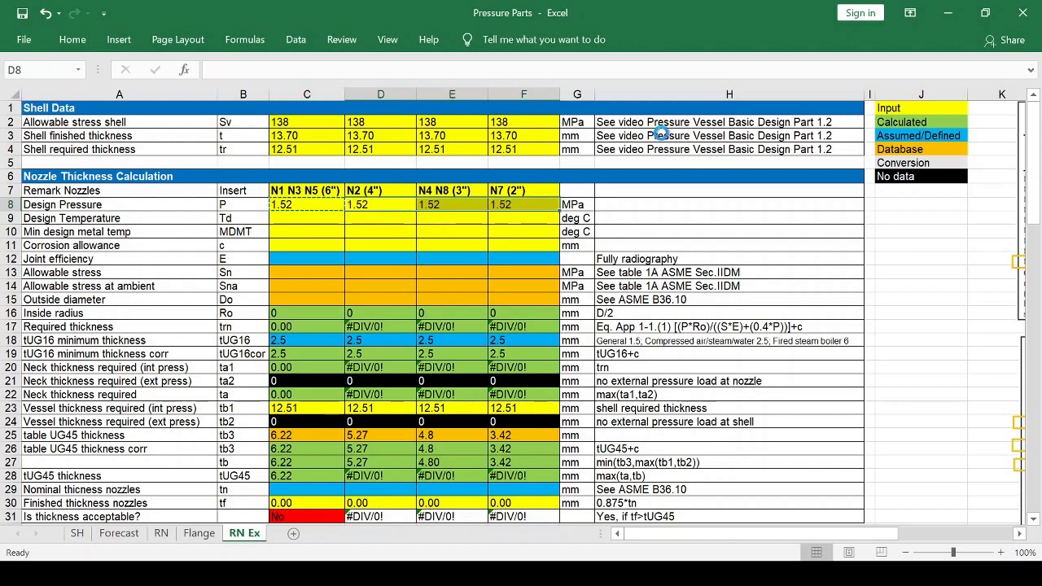
{"action": "key", "text": "ctrl+v"}
Enter a design temperature of 65.56 deg C for nozzles N1 N3 N5 and copy it to the other three nozzle groups
{"action": "key", "text": "Left"}
{"action": "key", "text": "Down"}
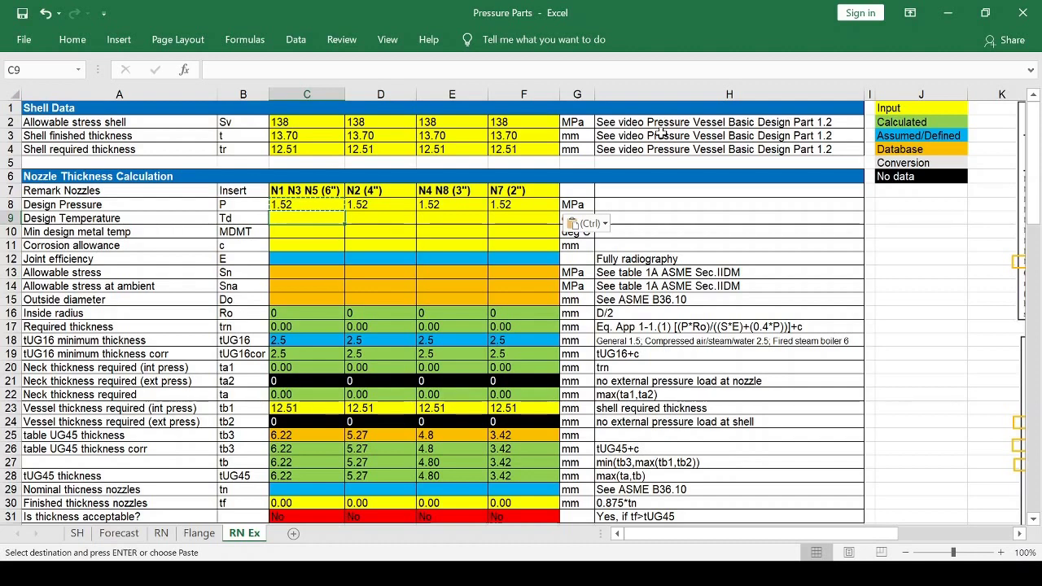
{"action": "type", "text": "65.56"}
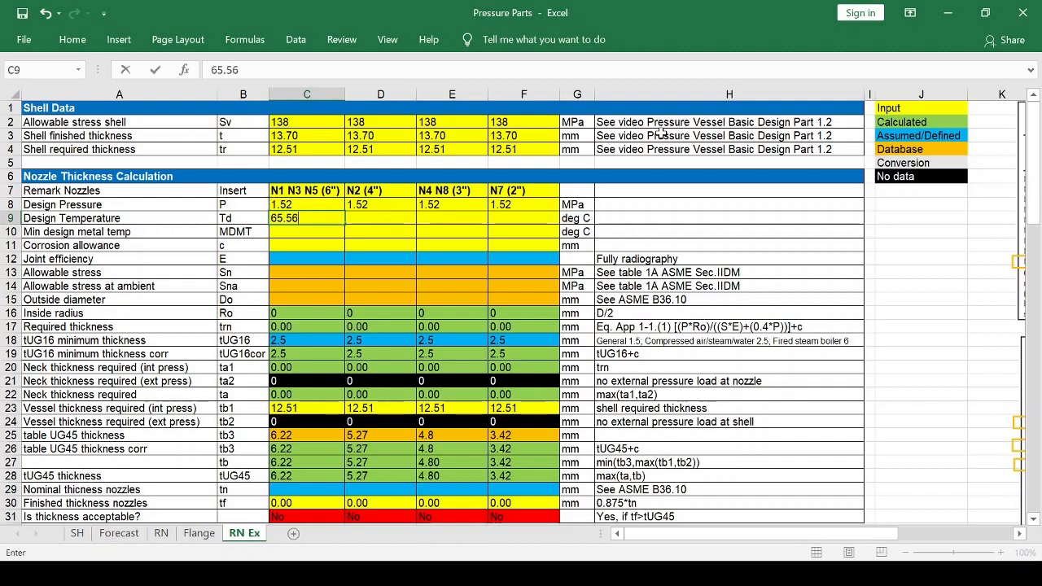
{"action": "key", "text": "Tab"}
{"action": "key", "text": "shift+Right"}
{"action": "key", "text": "shift+Right"}
{"action": "key", "text": "ctrl+v"}
Enter a minimum design metal temperature of 0 deg C for nozzles N1 N3 N5 and copy it to the other three groups
{"action": "key", "text": "Down"}
{"action": "key", "text": "Left"}
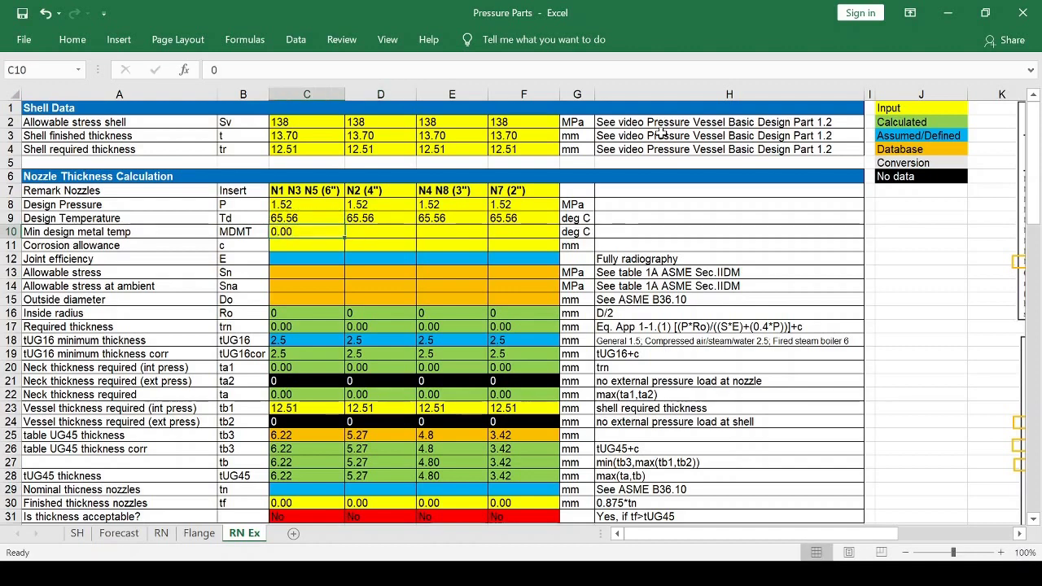
{"action": "key", "text": "ctrl+c"}
{"action": "key", "text": "Right"}
{"action": "key", "text": "shift+Right"}
{"action": "key", "text": "shift+Right"}
{"action": "key", "text": "ctrl+v"}
Enter a corrosion allowance of 3.2 mm for nozzles N1 N3 N5 and copy it to the other three nozzle groups
{"action": "left_click", "coordinate": [306, 245]}
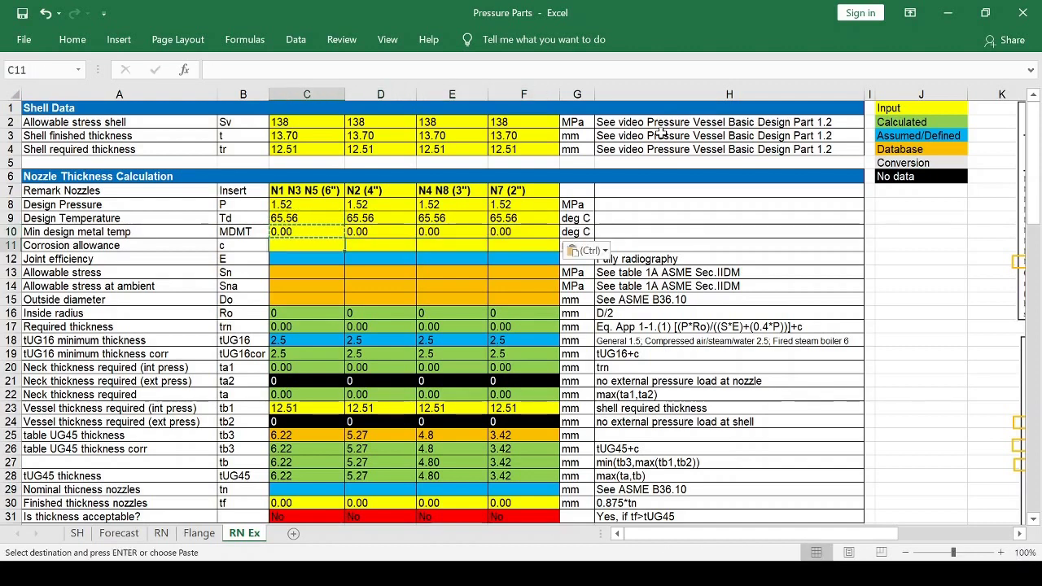
{"action": "type", "text": "3.2"}
{"action": "key", "text": "Tab"}
{"action": "key", "text": "Left"}
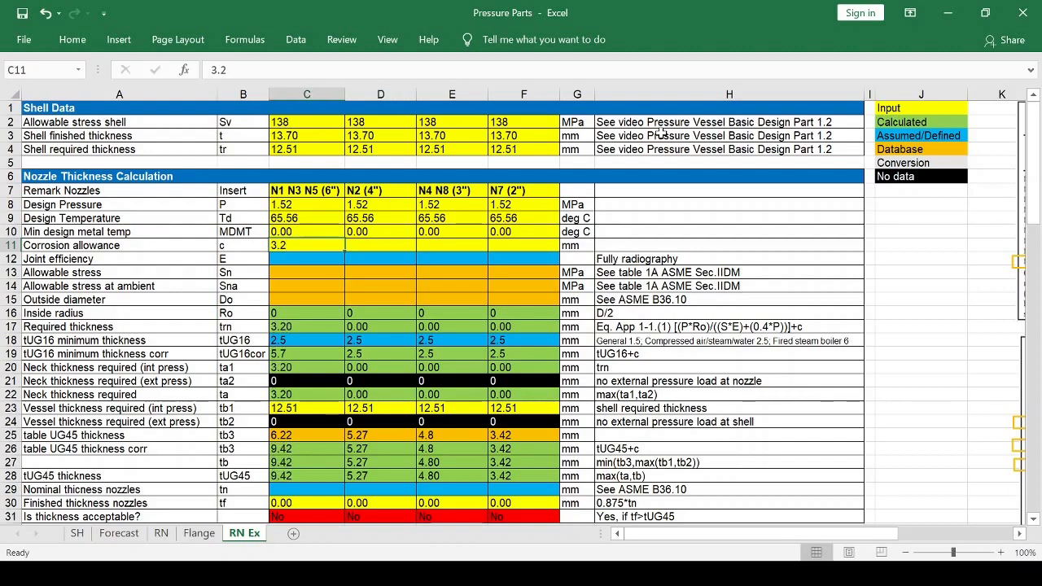
{"action": "key", "text": "ctrl+c"}
{"action": "key", "text": "Right"}
{"action": "key", "text": "shift+Right"}
{"action": "key", "text": "shift+Right"}
{"action": "key", "text": "ctrl+v"}
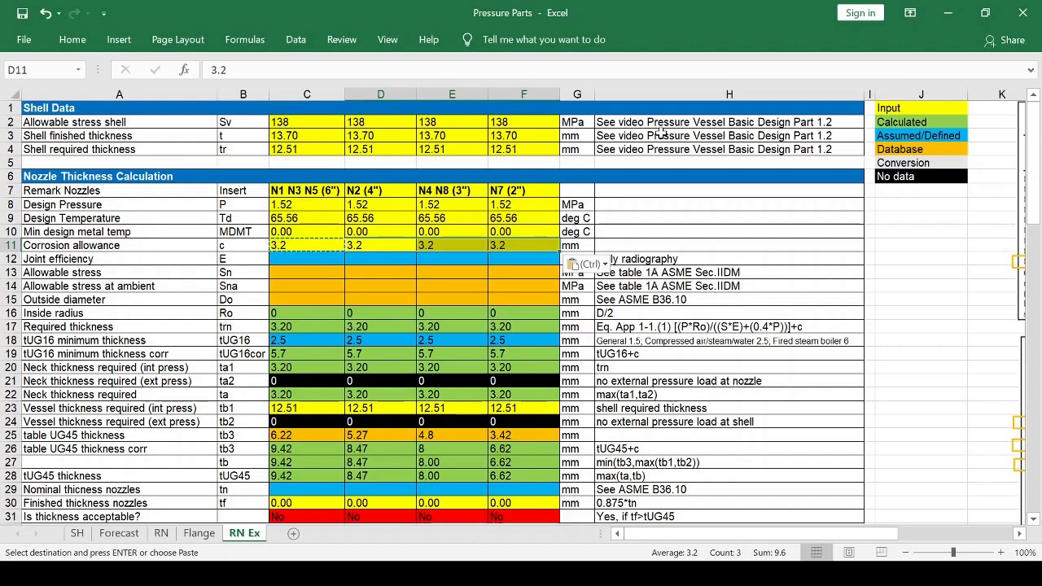
Enter a joint efficiency of 1 for each of the four nozzle groups
{"action": "key", "text": "Down"}
{"action": "key", "text": "Left"}
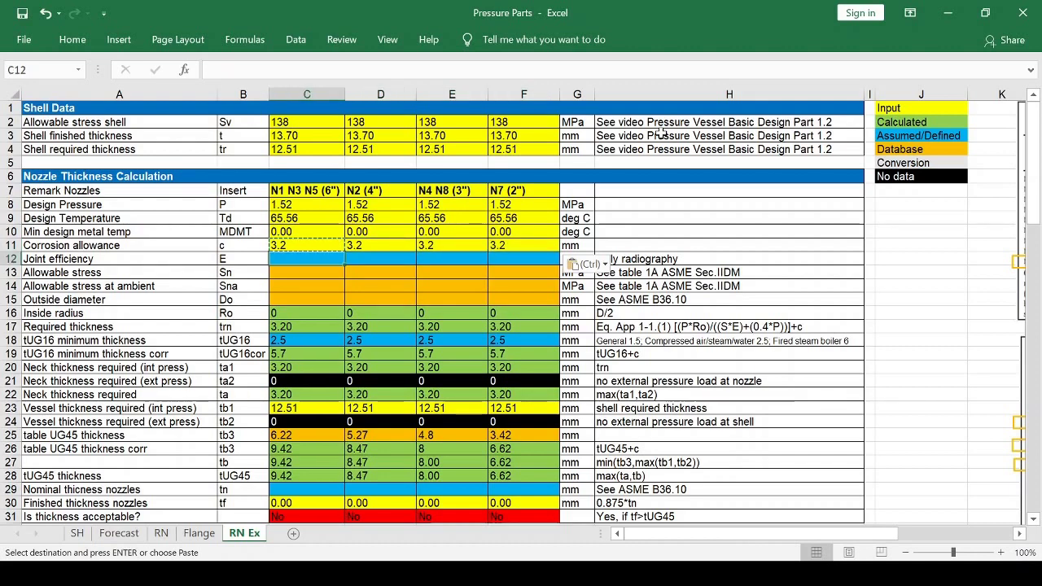
{"action": "type", "text": "1"}
{"action": "key", "text": "Tab"}
{"action": "type", "text": "1"}
{"action": "key", "text": "Tab"}
{"action": "type", "text": "1"}
{"action": "key", "text": "Tab"}
{"action": "type", "text": "1"}
{"action": "key", "text": "Down"}
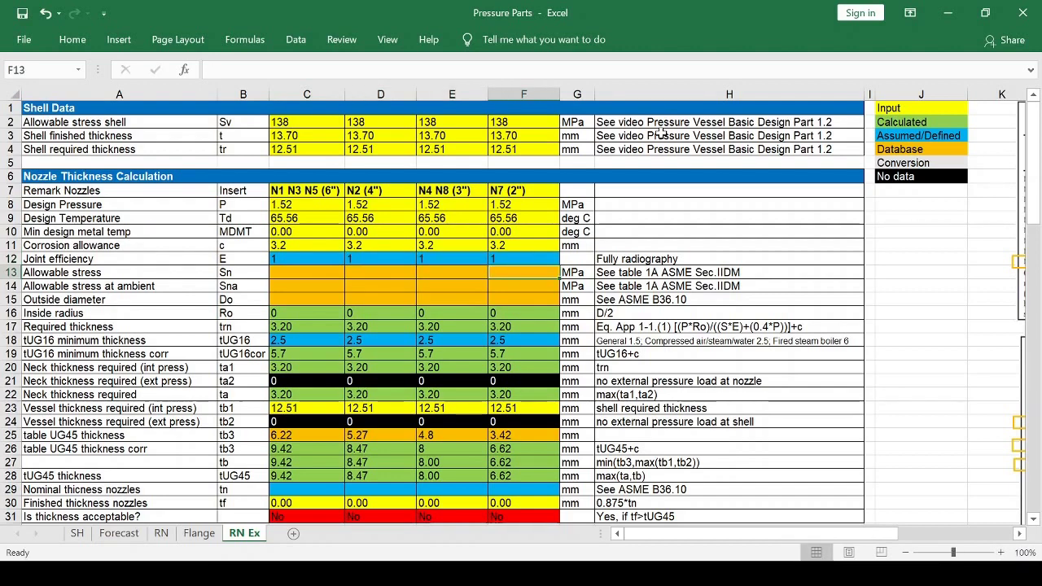
Enter 118 MPa as both the allowable stress and the allowable stress at ambient for nozzles N1 N3 N5
{"action": "key", "text": "Down"}
{"action": "key", "text": "Right"}
{"action": "key", "text": "Right"}
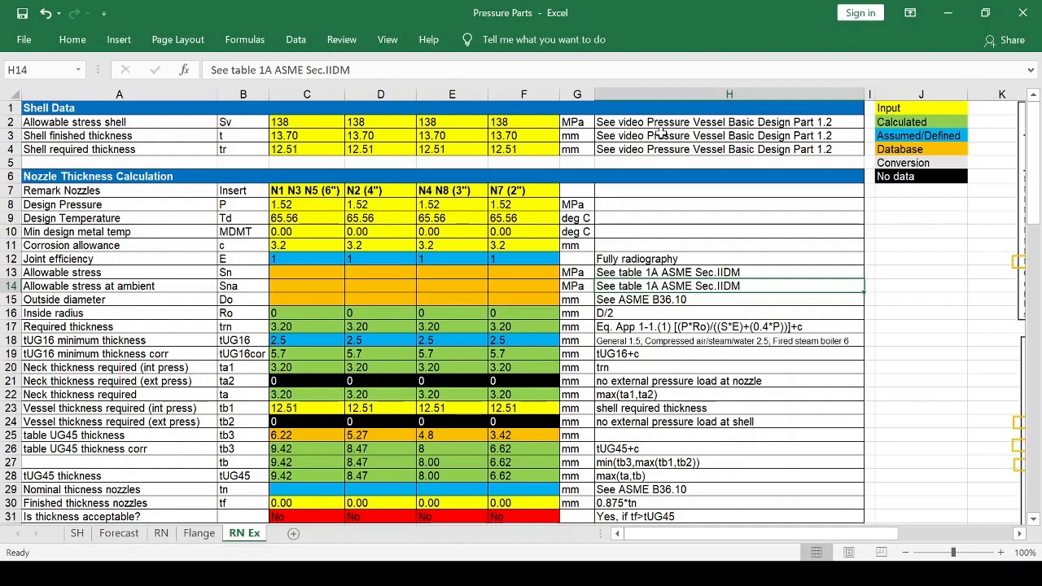
{"action": "key", "text": "Left"}
{"action": "key", "text": "Left"}
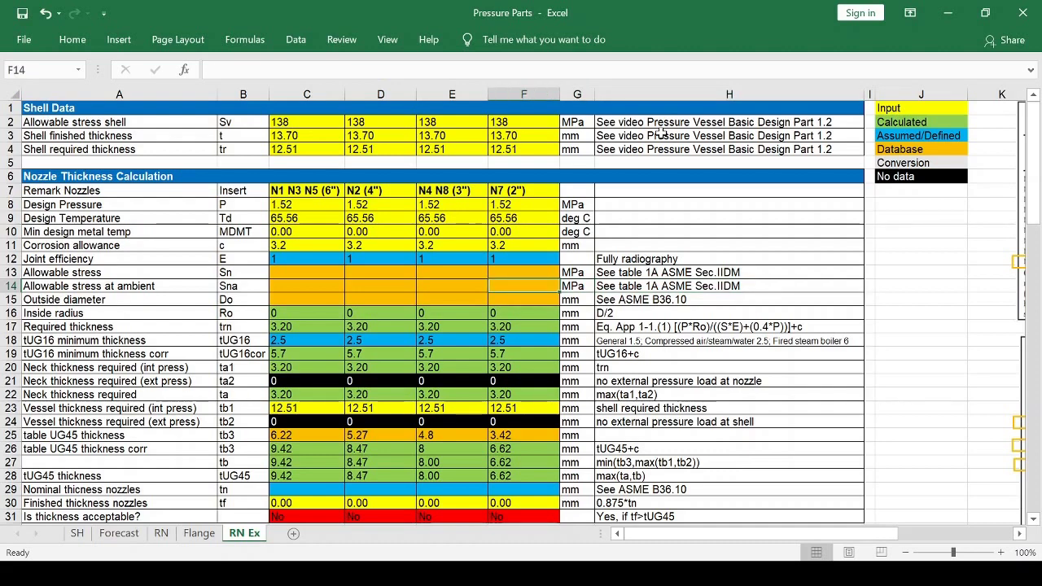
{"action": "key", "text": "Left"}
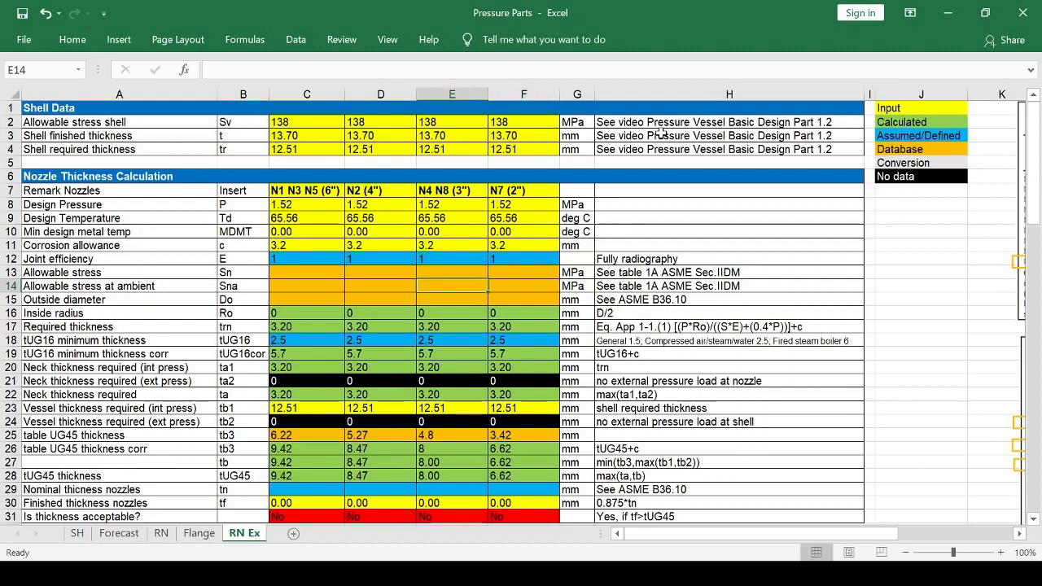
{"action": "key", "text": "Left"}
{"action": "key", "text": "Left"}
{"action": "key", "text": "Up"}
{"action": "type", "text": "118"}
{"action": "key", "text": "Return"}
{"action": "key", "text": "Down"}
{"action": "type", "text": "118"}
{"action": "key", "text": "Up"}
Copy both allowable stress values of nozzles N1 N3 N5 to the N2, N4 N8 and N7 groups
{"action": "key", "text": "shift+Down"}
{"action": "key", "text": "ctrl+c"}
{"action": "key", "text": "Right"}
{"action": "key", "text": "shift+Right"}
{"action": "key", "text": "shift+Right"}
{"action": "key", "text": "shift+Down"}
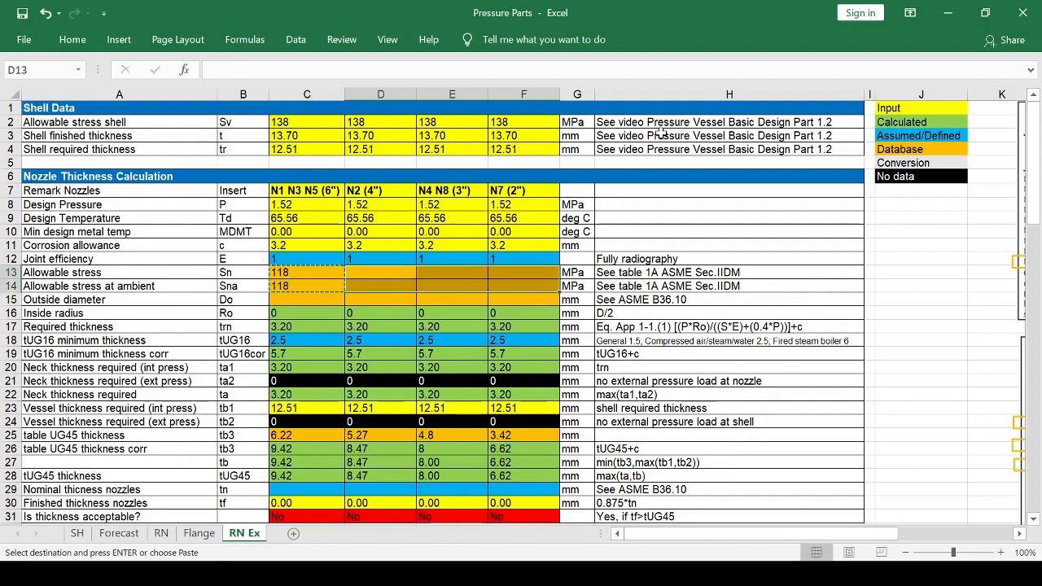
{"action": "key", "text": "ctrl+v"}
Enter an outside diameter of 168.3 mm for the 6" nozzles N1 N3 N5
{"action": "key", "text": "Left"}
{"action": "key", "text": "Down"}
{"action": "key", "text": "Down"}
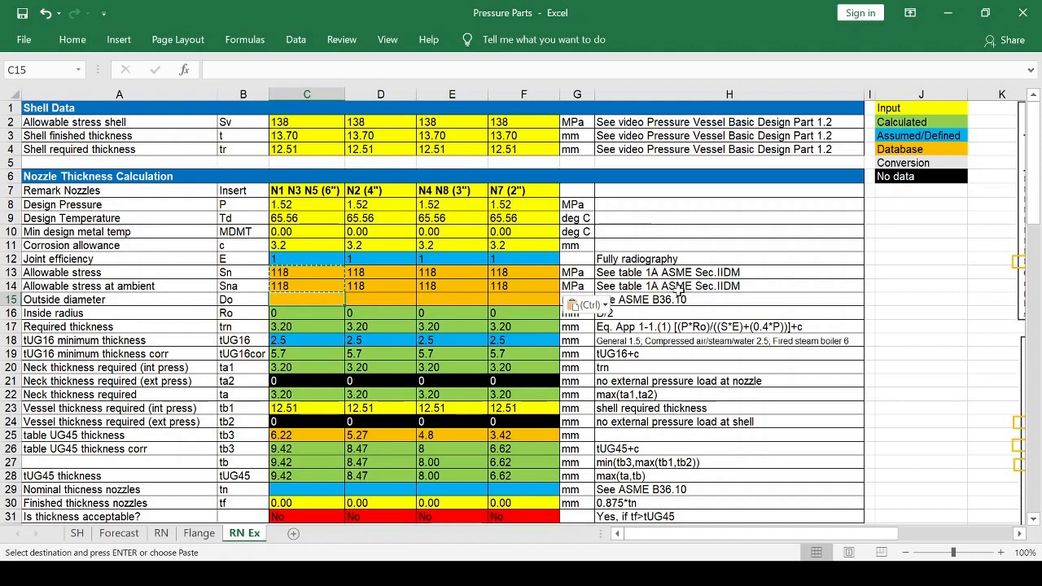
{"action": "left_click", "coordinate": [672, 299]}
{"action": "key", "text": "Left"}
{"action": "key", "text": "Left"}
{"action": "key", "text": "Left"}
{"action": "key", "text": "Left"}
{"action": "key", "text": "Left"}
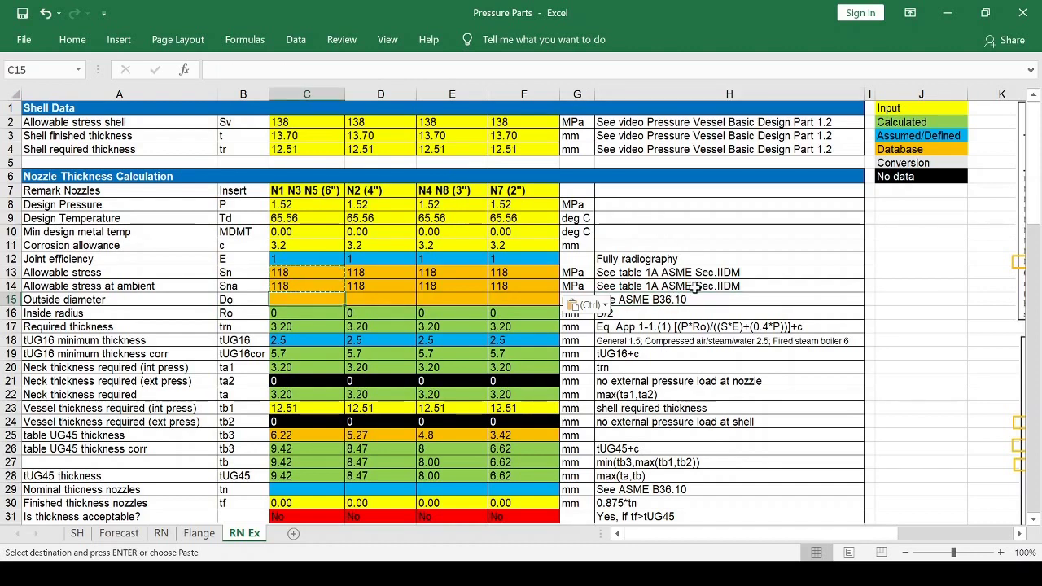
{"action": "type", "text": "168"}
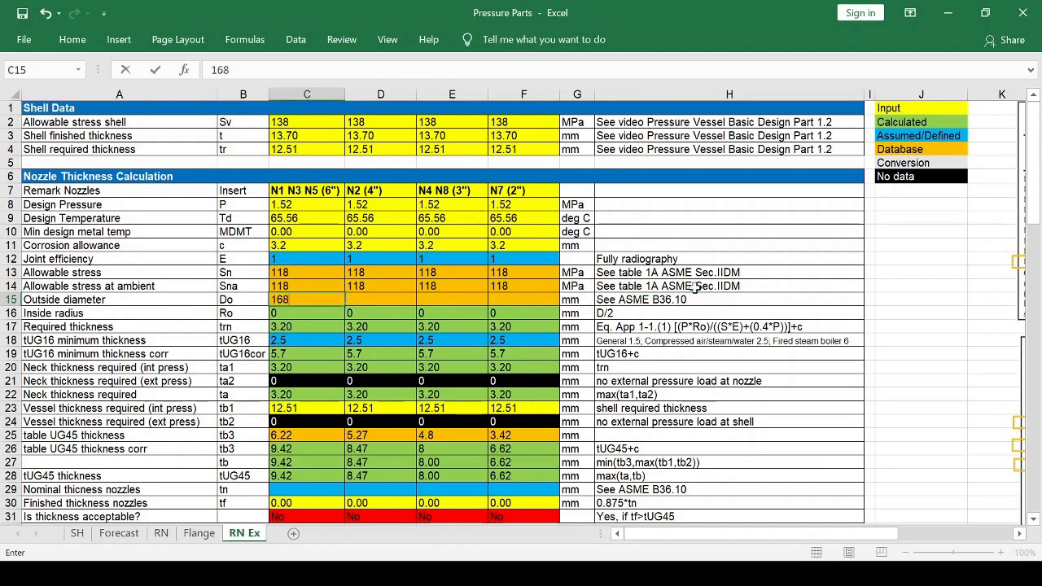
{"action": "type", "text": ".3"}
{"action": "key", "text": "Right"}
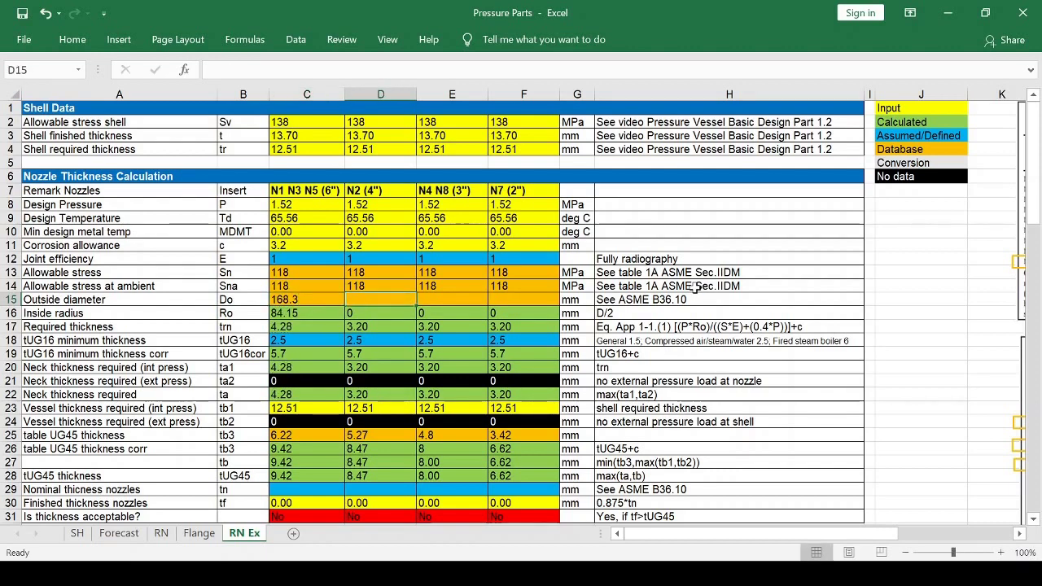
Enter outside diameters of 114.3 mm for N2, 88.9 mm for N4 N8 and 60.3 mm for N7
{"action": "type", "text": "11"}
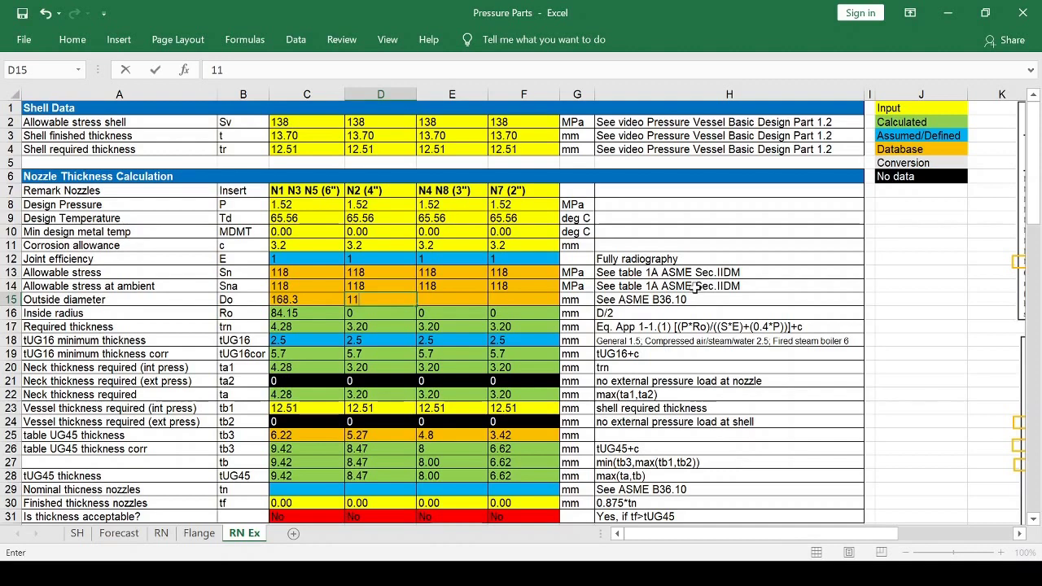
{"action": "type", "text": "4.3"}
{"action": "key", "text": "Right"}
{"action": "type", "text": "8"}
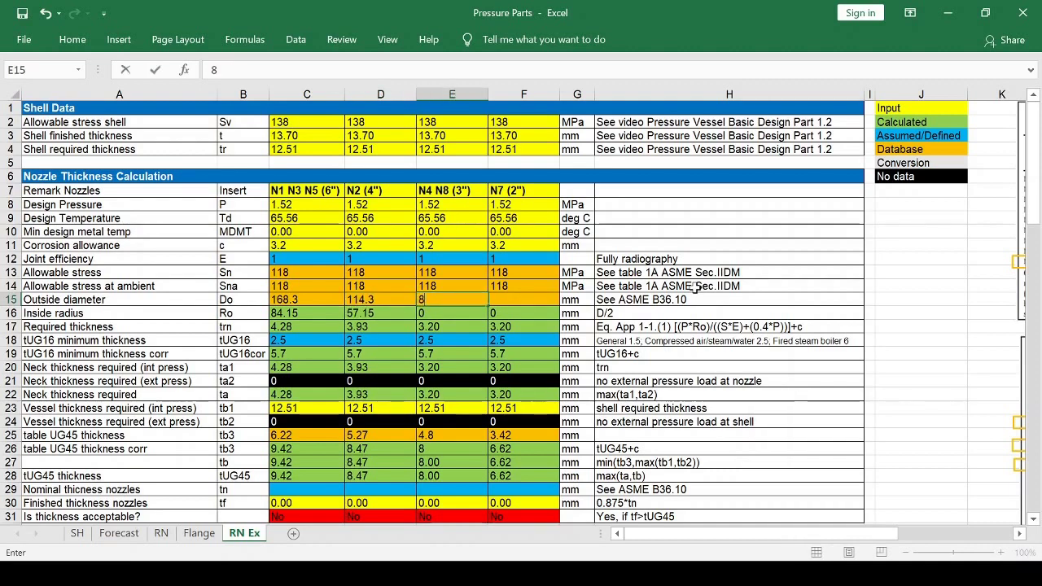
{"action": "type", "text": "8.9"}
{"action": "key", "text": "Right"}
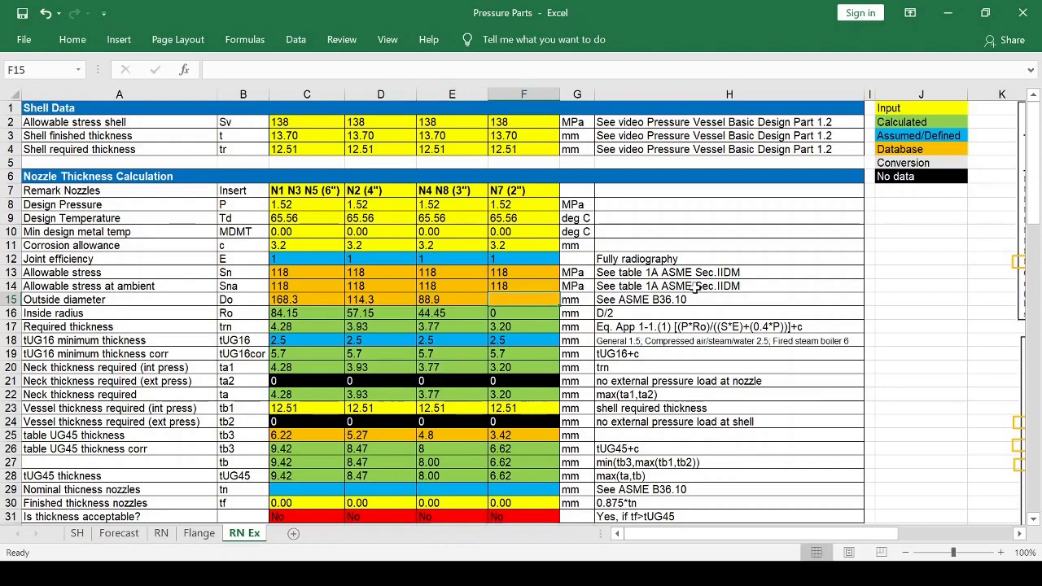
{"action": "type", "text": "6"}
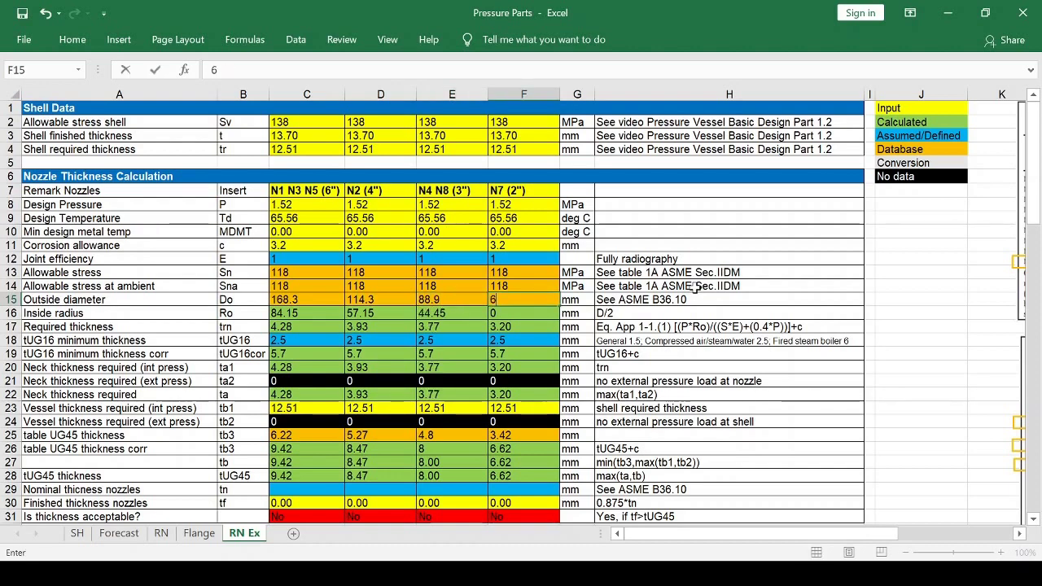
{"action": "type", "text": "0.3"}
{"action": "key", "text": "Return"}
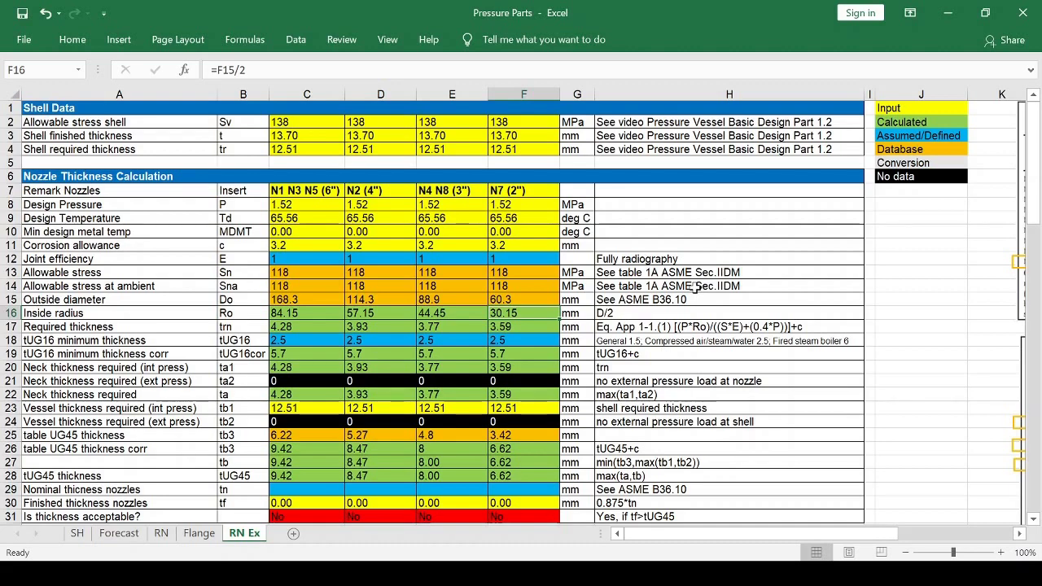
Examine the Inside radius row's D/2 formula for each of the four nozzle groups
{"action": "key", "text": "Right"}
{"action": "key", "text": "Right"}
{"action": "key", "text": "Home"}
{"action": "key", "text": "Down"}
{"action": "key", "text": "Up"}
{"action": "key", "text": "Right"}
{"action": "key", "text": "Right"}
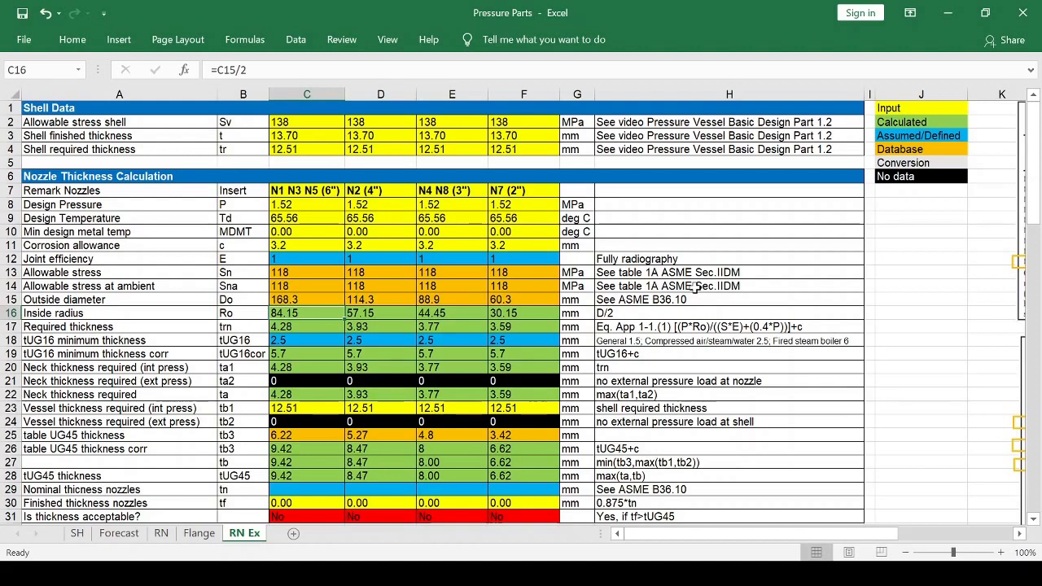
{"action": "key", "text": "Right"}
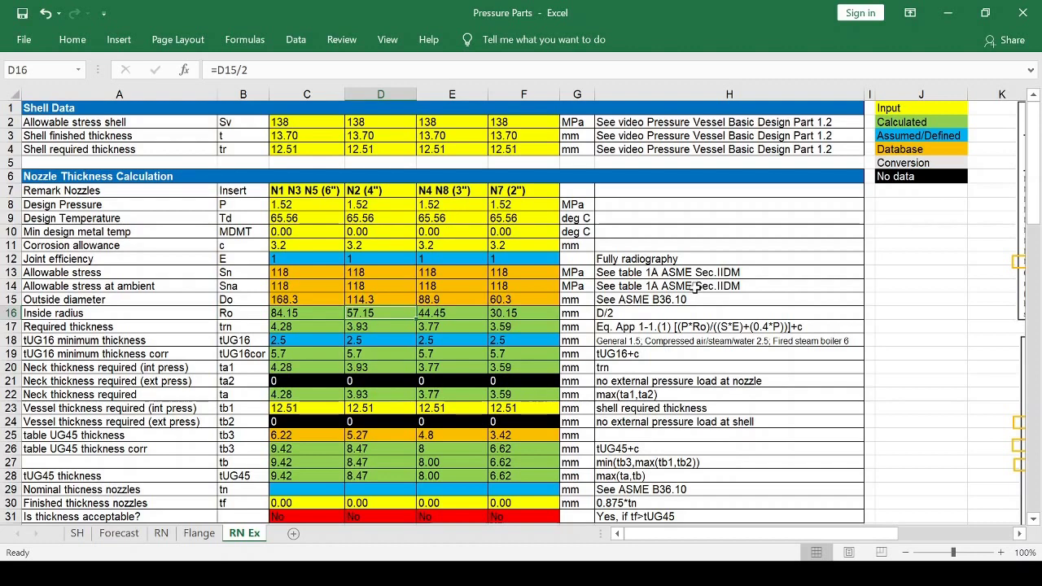
{"action": "key", "text": "Right"}
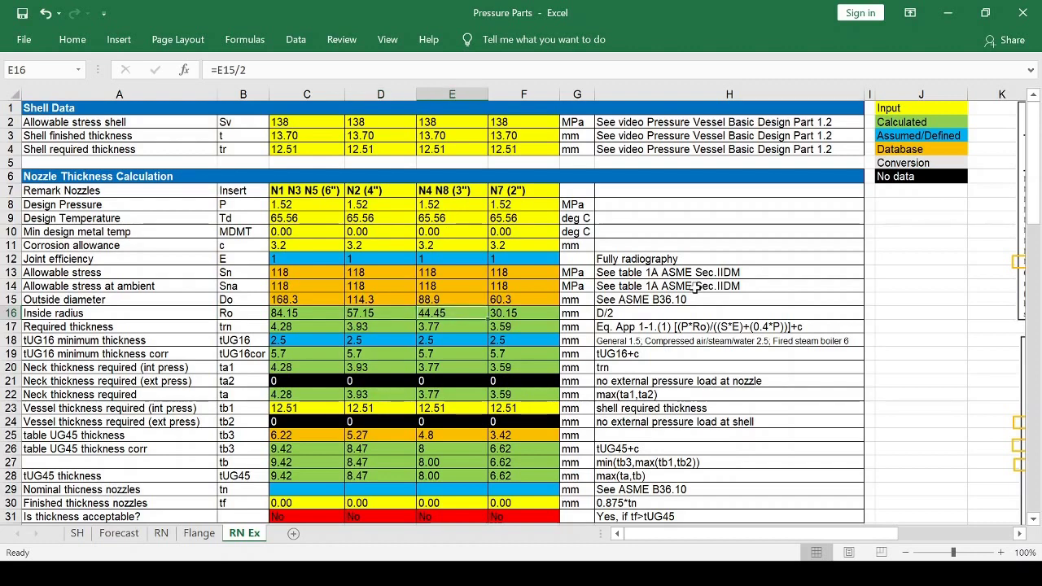
{"action": "key", "text": "Right"}
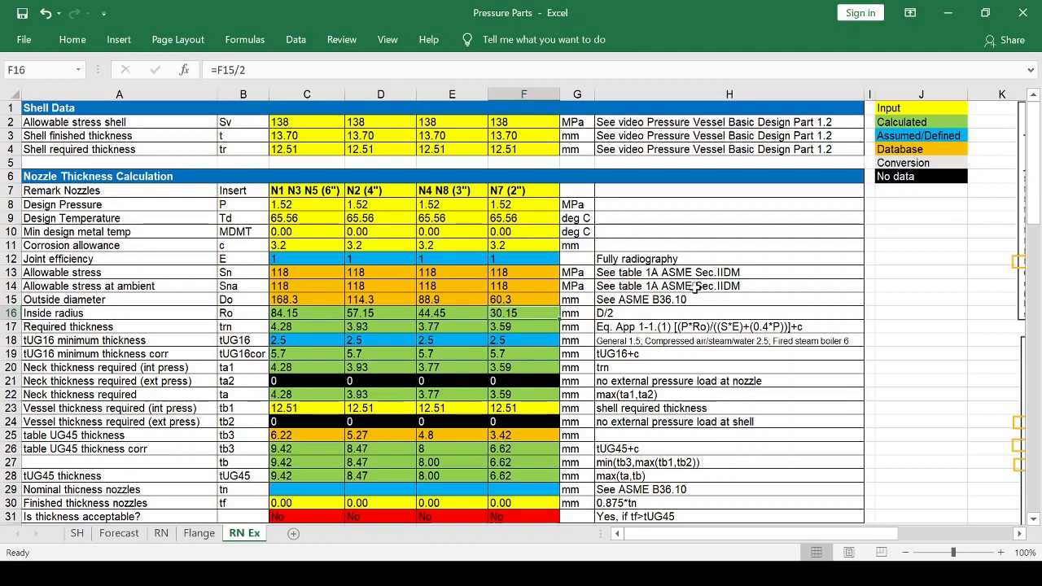
Examine the Required thickness row's formula for each of the four nozzle groups
{"action": "key", "text": "Down"}
{"action": "key", "text": "Down"}
{"action": "key", "text": "Left"}
{"action": "key", "text": "Left"}
{"action": "key", "text": "Left"}
{"action": "key", "text": "Left"}
{"action": "key", "text": "Left"}
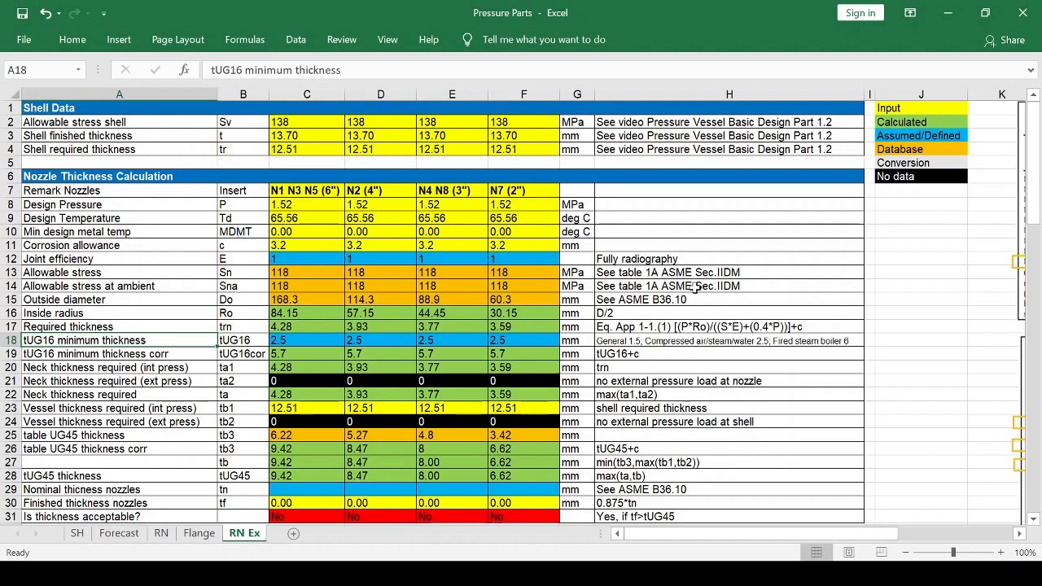
{"action": "key", "text": "Up"}
{"action": "key", "text": "Right"}
{"action": "key", "text": "Right"}
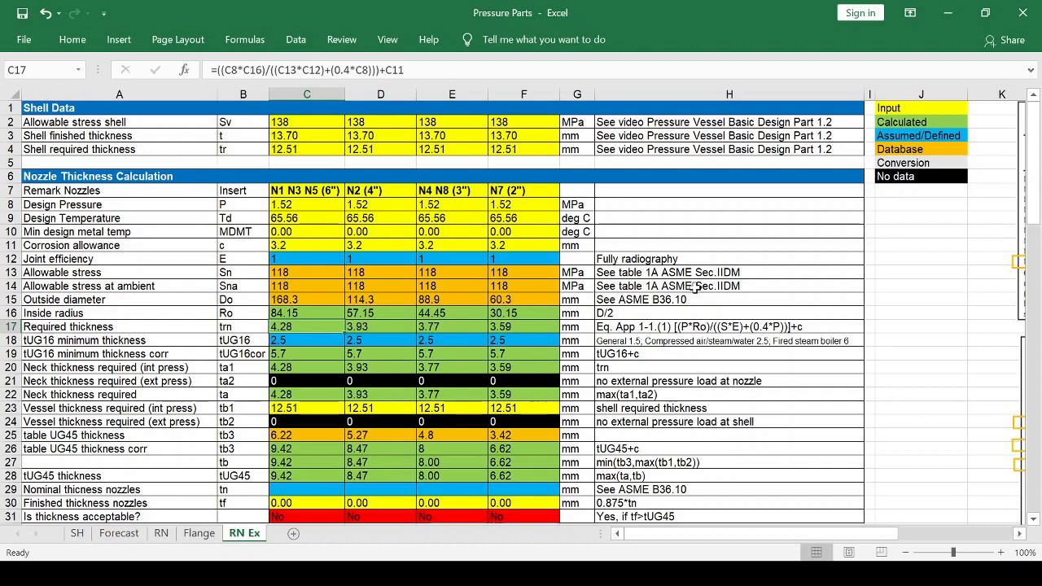
{"action": "key", "text": "Right"}
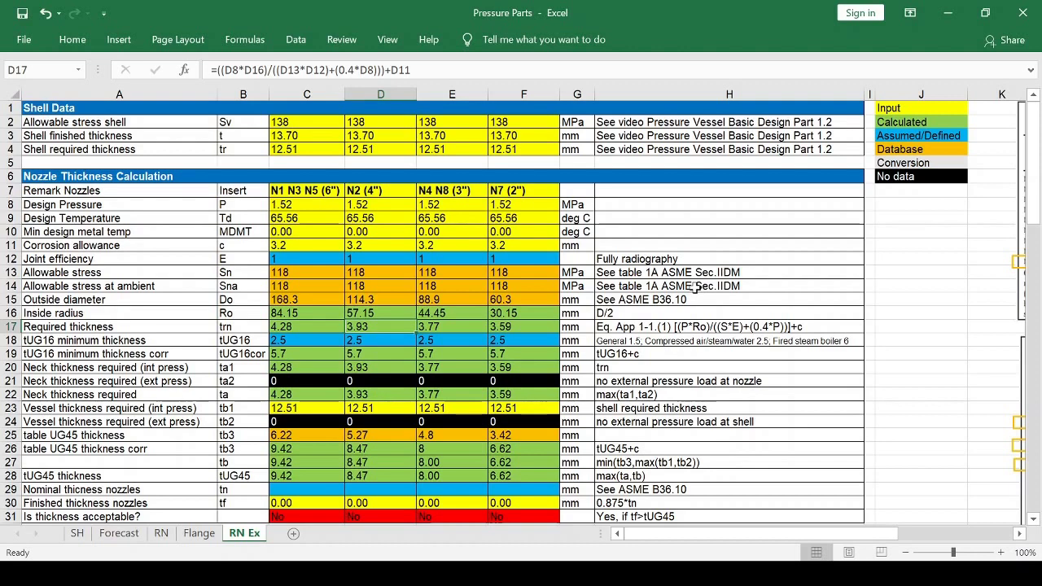
{"action": "key", "text": "Right"}
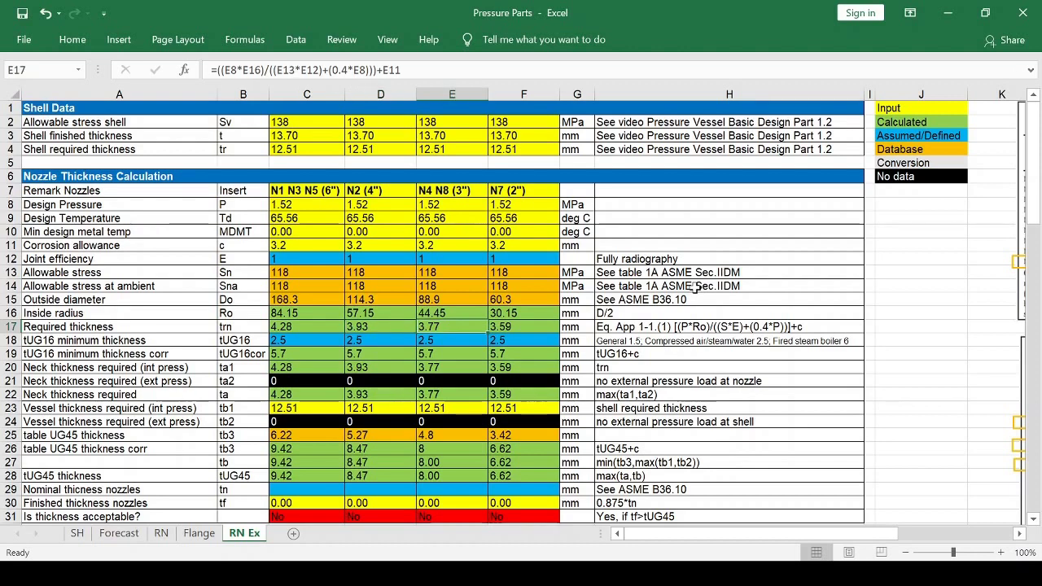
{"action": "key", "text": "Right"}
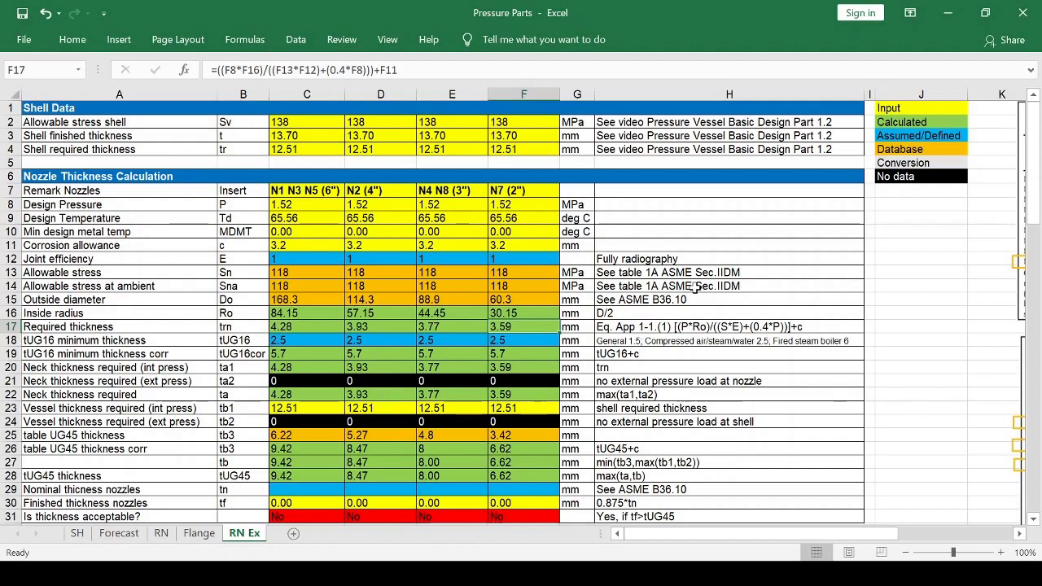
Examine the tUG16 minimum thickness row and the formula that adds the corrosion allowance to it
{"action": "key", "text": "Down"}
{"action": "key", "text": "Left"}
{"action": "key", "text": "Left"}
{"action": "key", "text": "Left"}
{"action": "key", "text": "Left"}
{"action": "key", "text": "Left"}
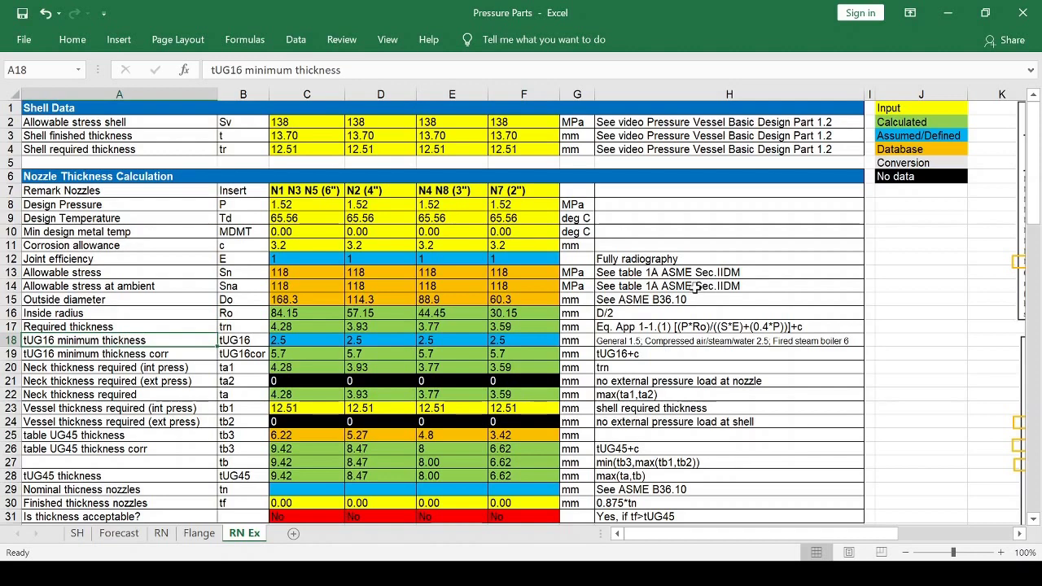
{"action": "key", "text": "Right"}
{"action": "key", "text": "Right"}
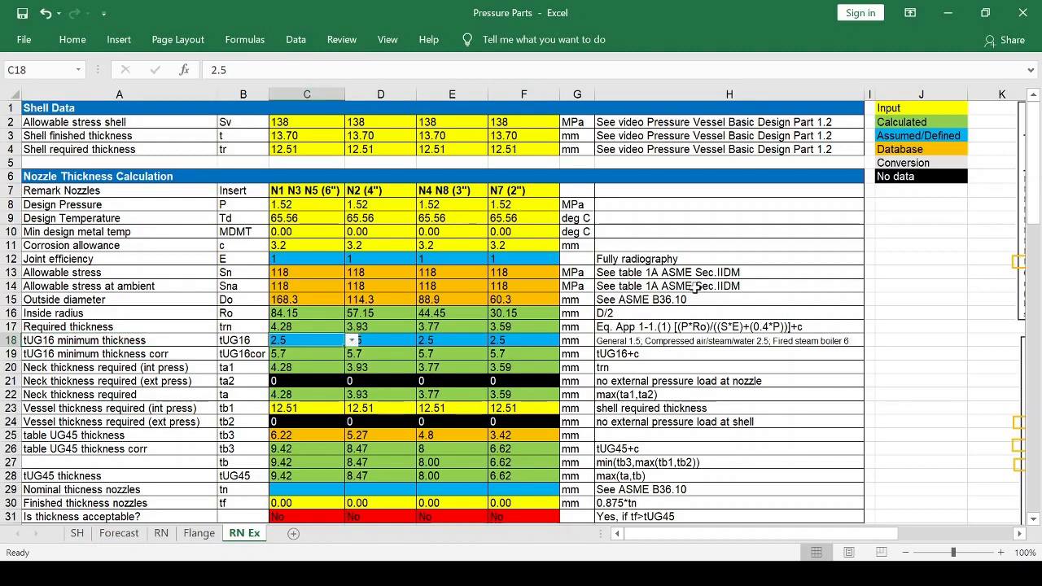
{"action": "key", "text": "Down"}
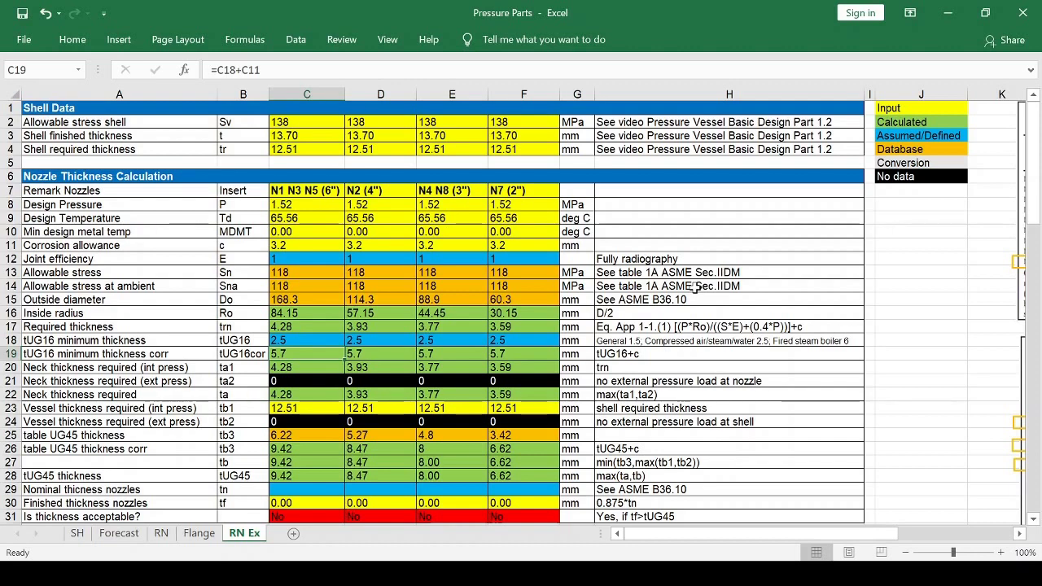
{"action": "key", "text": "Left"}
{"action": "key", "text": "Right"}
{"action": "key", "text": "Left"}
Examine the neck thickness required rows and the vessel thickness required rows, including the shell thickness reference for N1 N3 N5
{"action": "key", "text": "Down"}
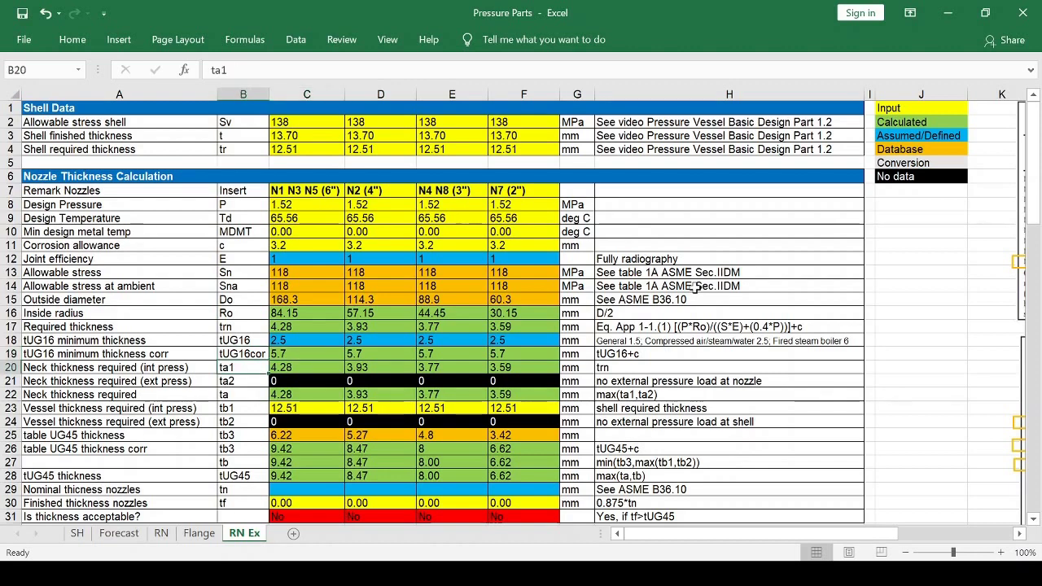
{"action": "key", "text": "Down"}
{"action": "key", "text": "Down"}
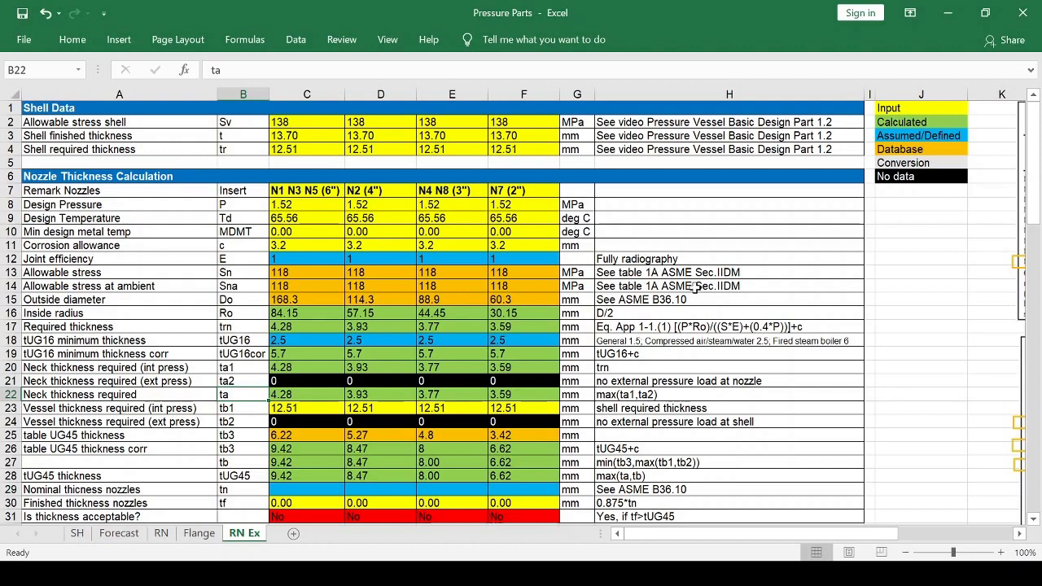
{"action": "key", "text": "Down"}
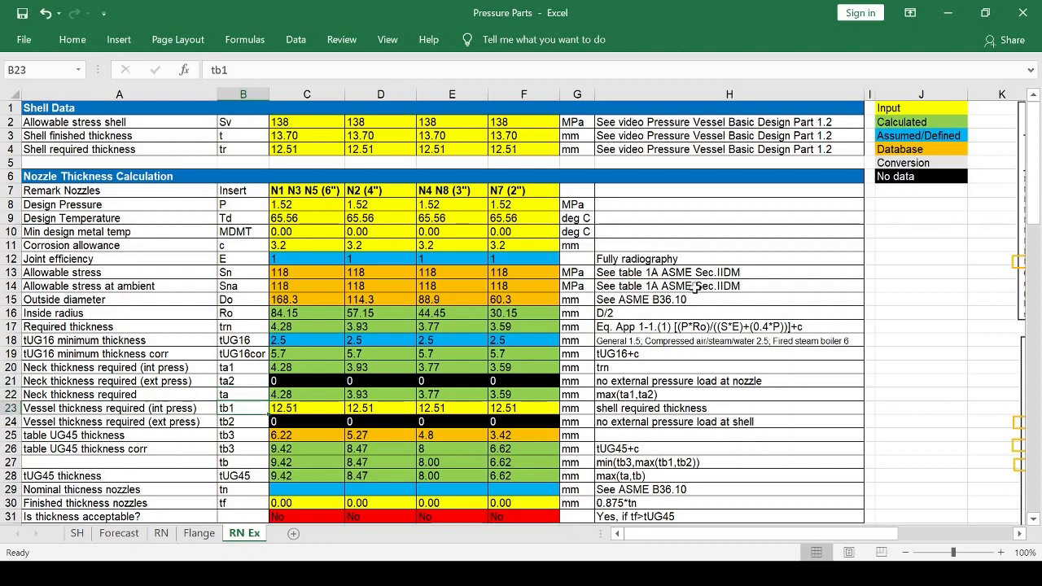
{"action": "key", "text": "Right"}
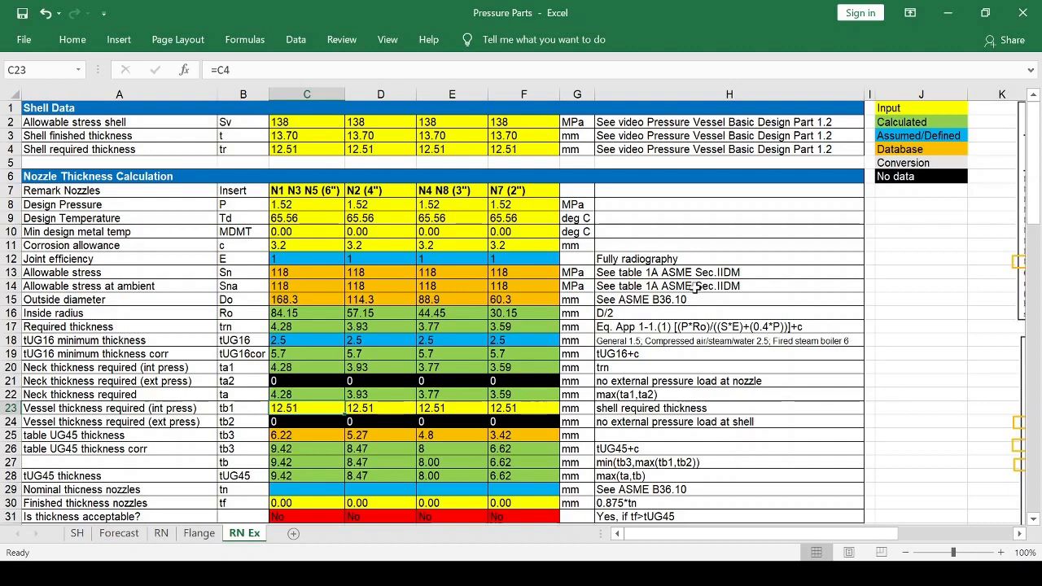
{"action": "key", "text": "Down"}
{"action": "key", "text": "Down"}
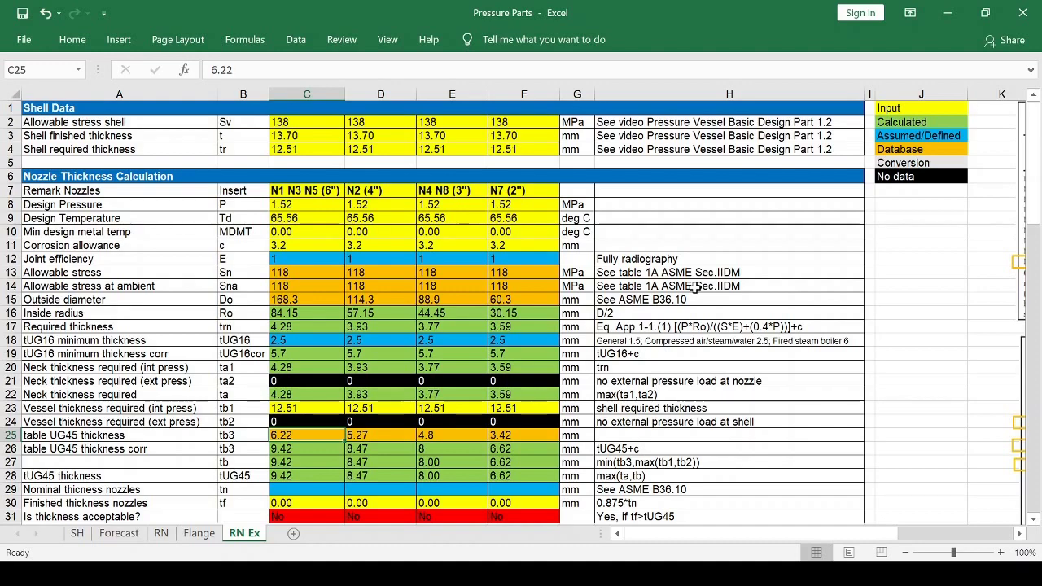
Examine the NPS 3, NPS 4 and NPS 6 minimum wall thickness entries in Table UG-45 beside the calculation
{"action": "key", "text": "Down"}
{"action": "key", "text": "Up"}
{"action": "key", "text": "Right"}
{"action": "key", "text": "Right"}
{"action": "key", "text": "Right"}
{"action": "key", "text": "Right"}
{"action": "key", "text": "Right"}
{"action": "key", "text": "Right"}
{"action": "key", "text": "Right"}
{"action": "key", "text": "Right"}
{"action": "key", "text": "Right"}
{"action": "key", "text": "Right"}
{"action": "key", "text": "Right"}
{"action": "key", "text": "Right"}
{"action": "key", "text": "Right"}
{"action": "key", "text": "Right"}
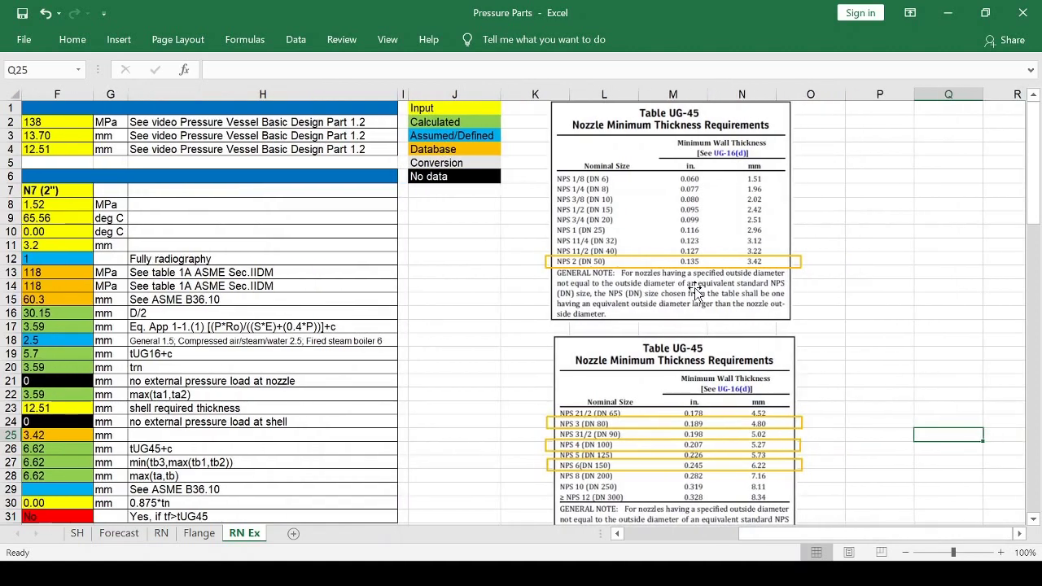
{"action": "key", "text": "Down"}
{"action": "key", "text": "Down"}
{"action": "key", "text": "Left"}
{"action": "key", "text": "Left"}
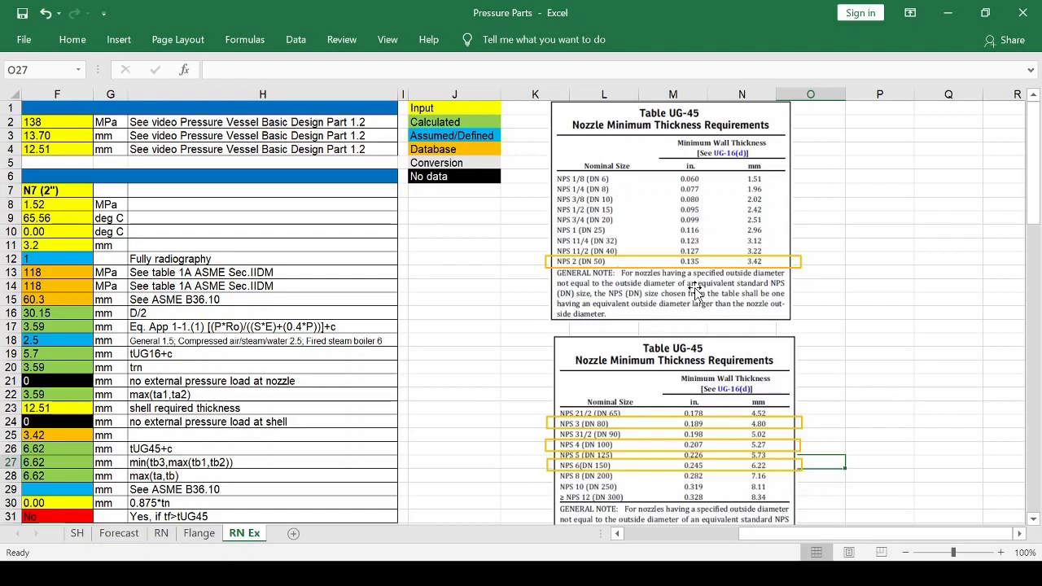
{"action": "key", "text": "Up"}
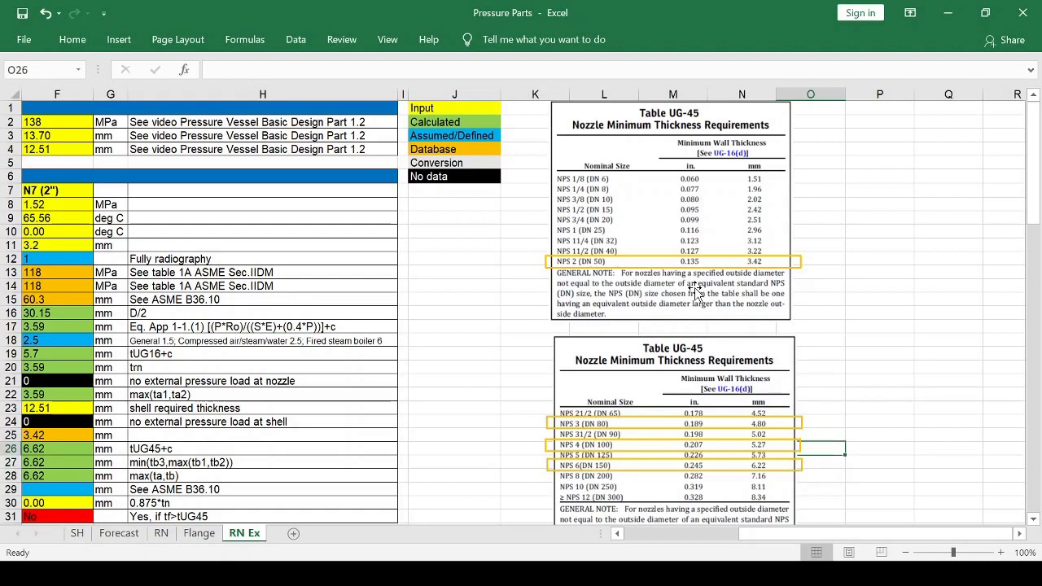
{"action": "key", "text": "Up"}
{"action": "key", "text": "Up"}
{"action": "key", "text": "Up"}
{"action": "key", "text": "Down"}
{"action": "key", "text": "Down"}
{"action": "key", "text": "Down"}
{"action": "key", "text": "Down"}
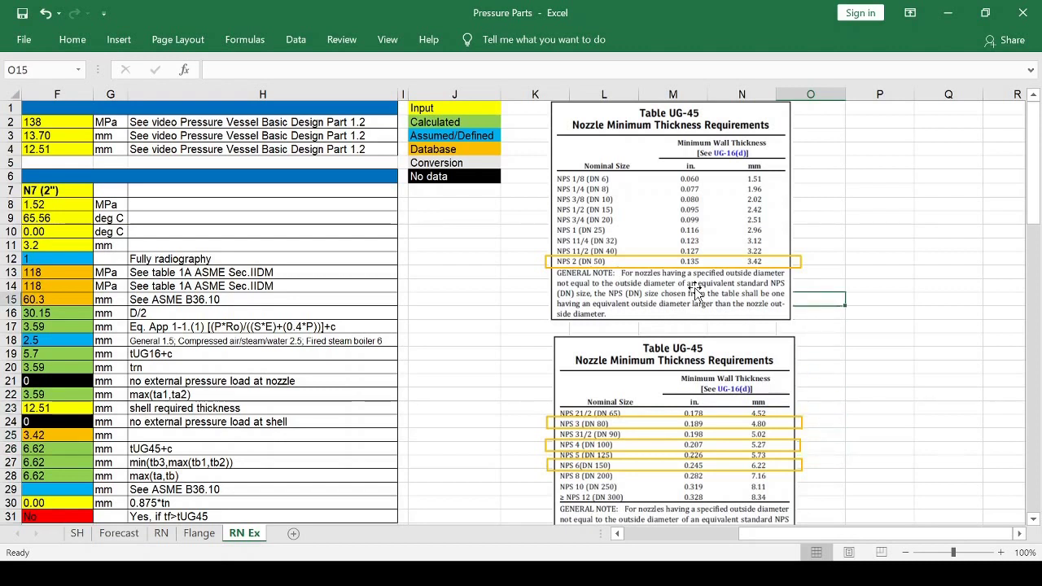
{"action": "key", "text": "Up"}
{"action": "key", "text": "Up"}
{"action": "key", "text": "Up"}
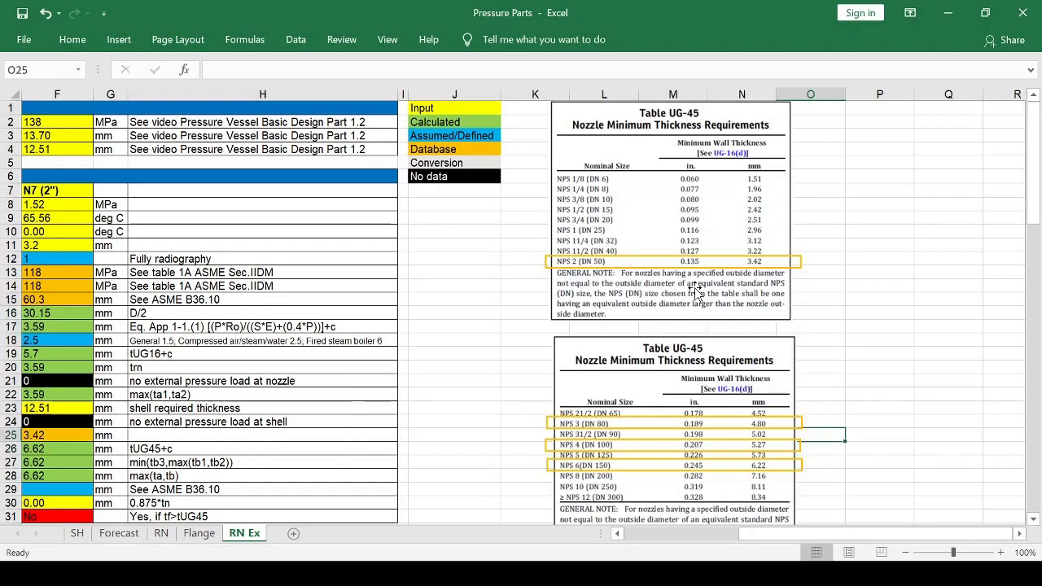
Examine the NPS 2 minimum wall thickness entry in the upper part of Table UG-45
{"action": "key", "text": "Up"}
{"action": "key", "text": "Up"}
{"action": "key", "text": "Up"}
{"action": "key", "text": "Up"}
{"action": "key", "text": "Up"}
{"action": "key", "text": "Up"}
{"action": "key", "text": "Up"}
{"action": "key", "text": "Up"}
{"action": "key", "text": "Up"}
{"action": "key", "text": "Up"}
{"action": "key", "text": "Up"}
{"action": "key", "text": "Up"}
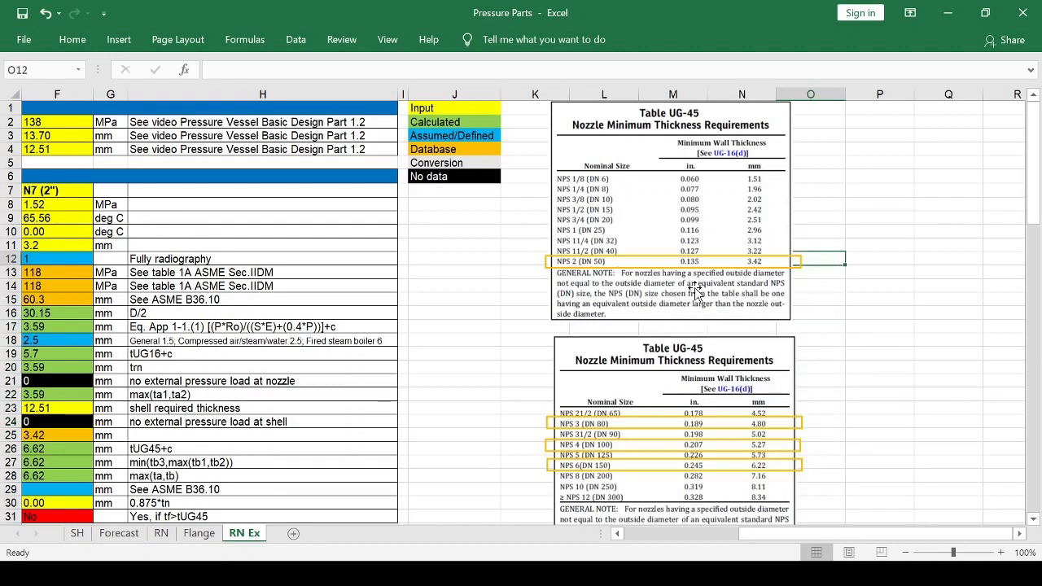
{"action": "key", "text": "Left"}
{"action": "key", "text": "Left"}
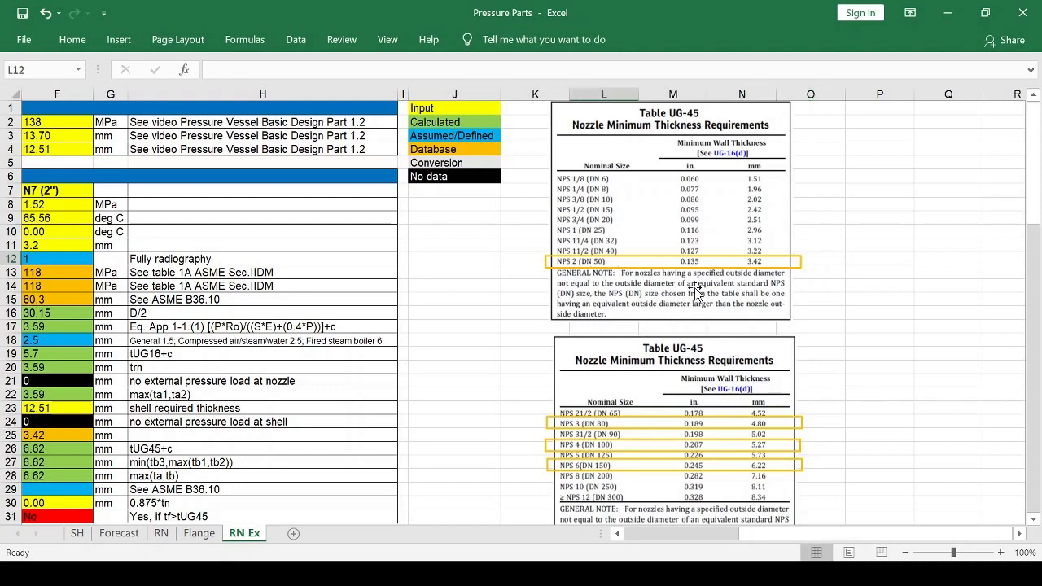
Examine the corrected table UG45 thickness row and the tb row's MIN/MAX formula for N1 N3 N5
{"action": "key", "text": "Home"}
{"action": "key", "text": "Down"}
{"action": "key", "text": "Down"}
{"action": "key", "text": "Down"}
{"action": "key", "text": "Down"}
{"action": "key", "text": "Down"}
{"action": "key", "text": "Down"}
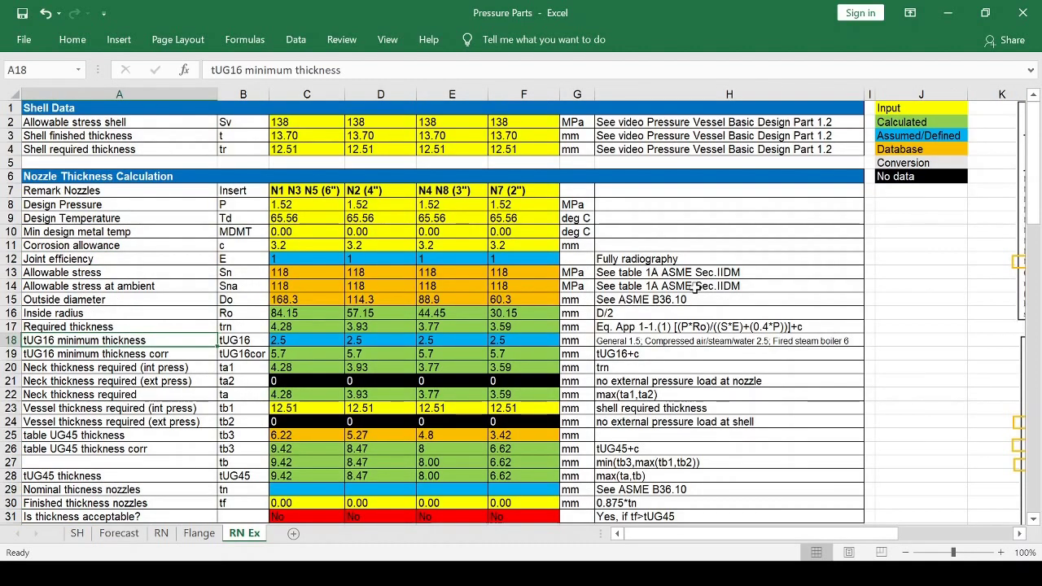
{"action": "key", "text": "Down"}
{"action": "key", "text": "Down"}
{"action": "key", "text": "Down"}
{"action": "key", "text": "Down"}
{"action": "key", "text": "Down"}
{"action": "key", "text": "Down"}
{"action": "key", "text": "Down"}
{"action": "key", "text": "Down"}
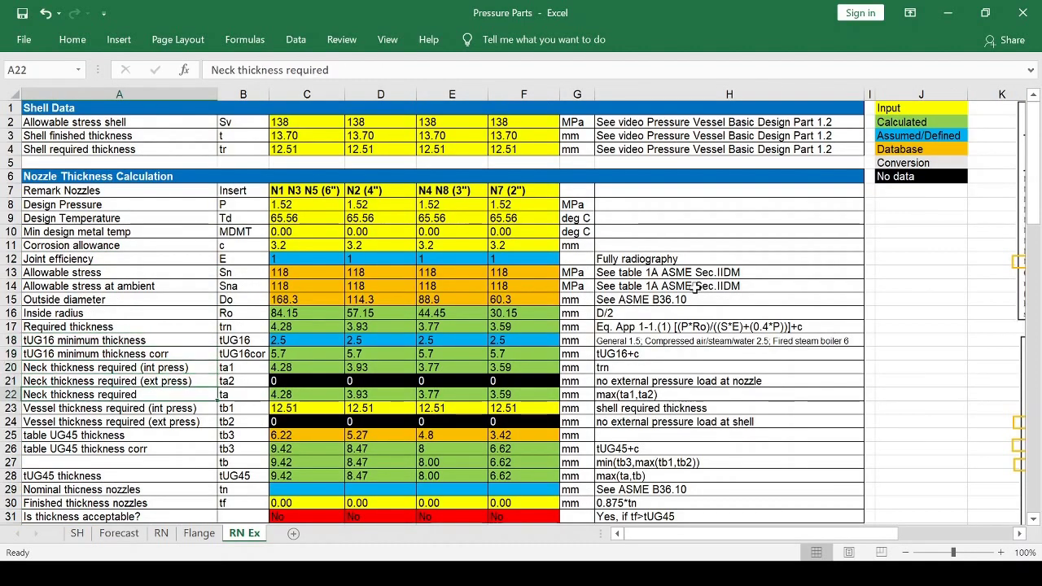
{"action": "key", "text": "Right"}
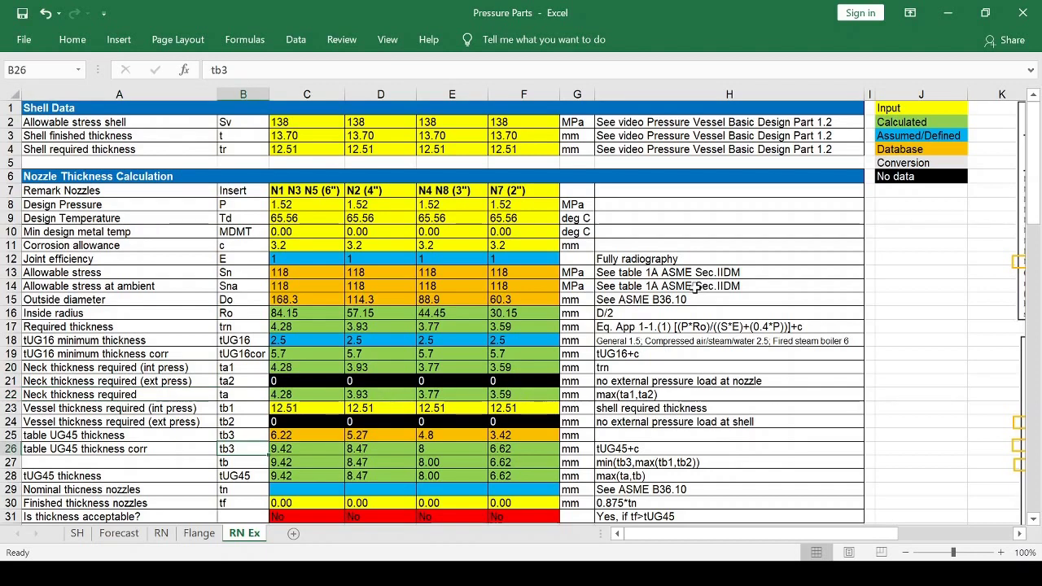
{"action": "key", "text": "Down"}
{"action": "key", "text": "Right"}
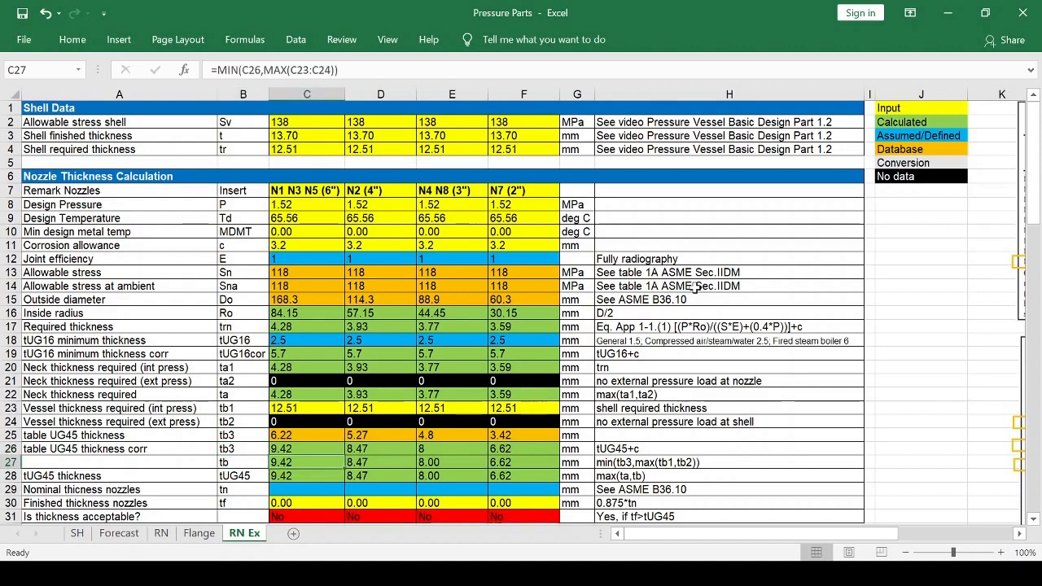
Examine the tUG45 thickness row's max(ta,tb) formula across the nozzle groups
{"action": "key", "text": "Down"}
{"action": "key", "text": "Down"}
{"action": "key", "text": "Up"}
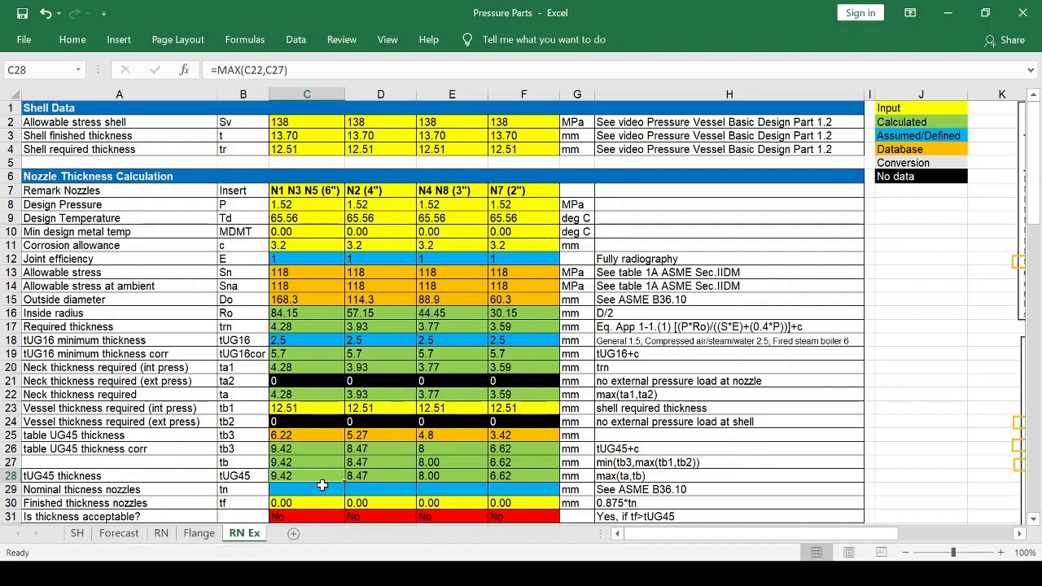
{"action": "left_click", "coordinate": [399, 478]}
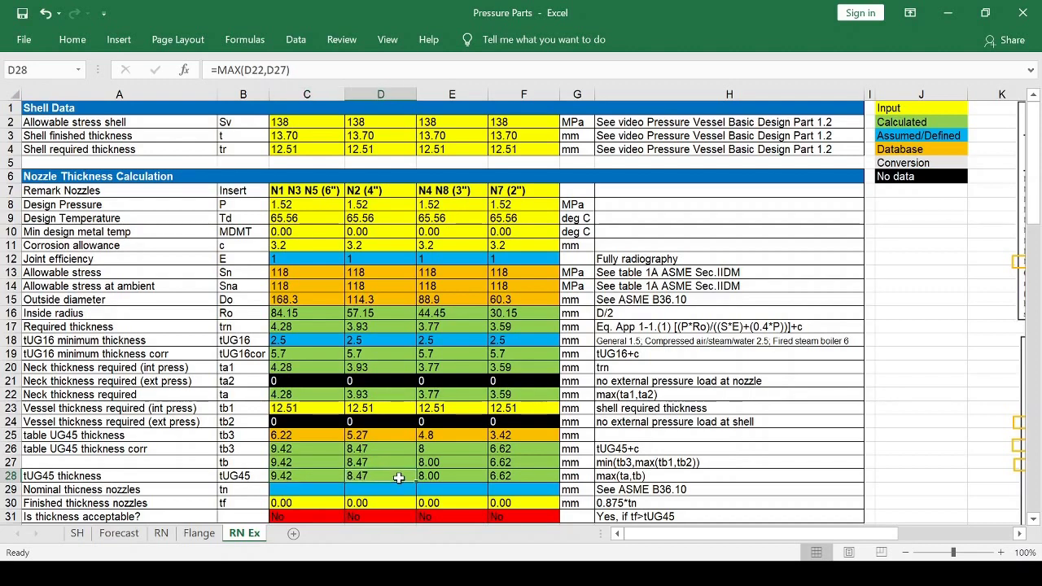
{"action": "left_click", "coordinate": [459, 474]}
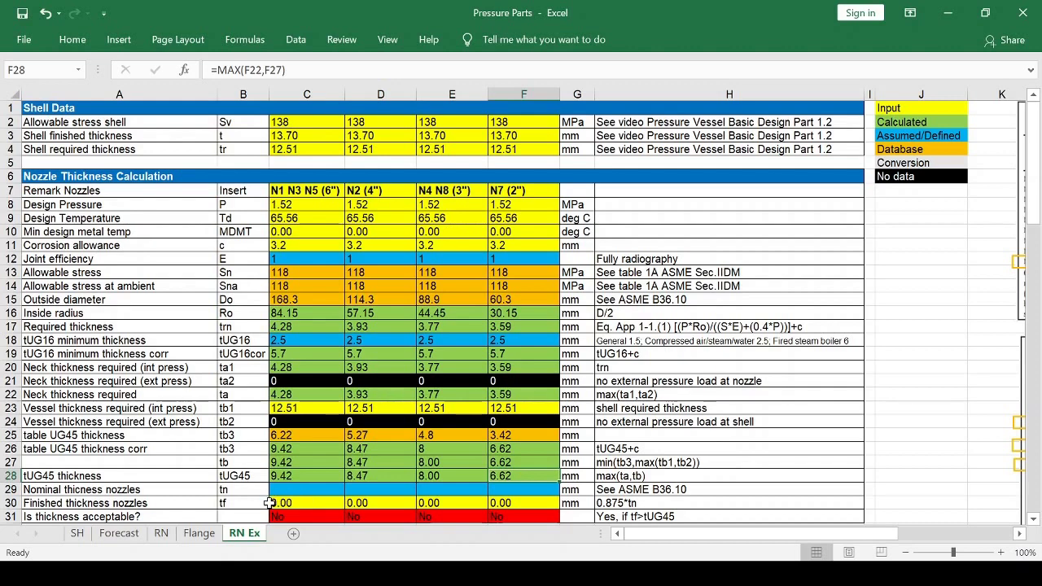
Enter nominal nozzle thicknesses of 10.97 mm for N1 N3 N5 and 13.49 mm for N2
{"action": "left_click", "coordinate": [329, 489]}
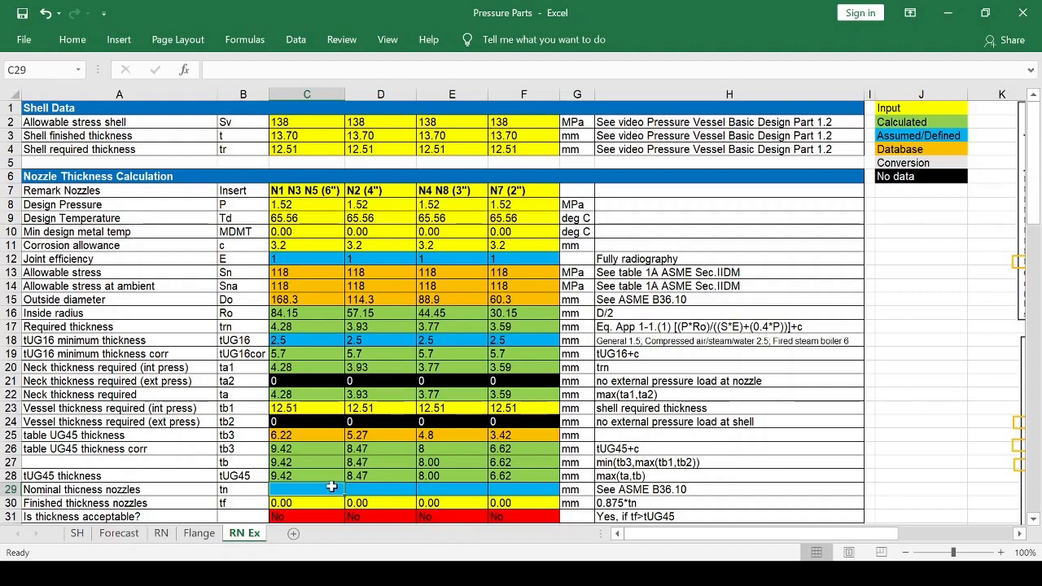
{"action": "type", "text": "10.97"}
{"action": "key", "text": "Tab"}
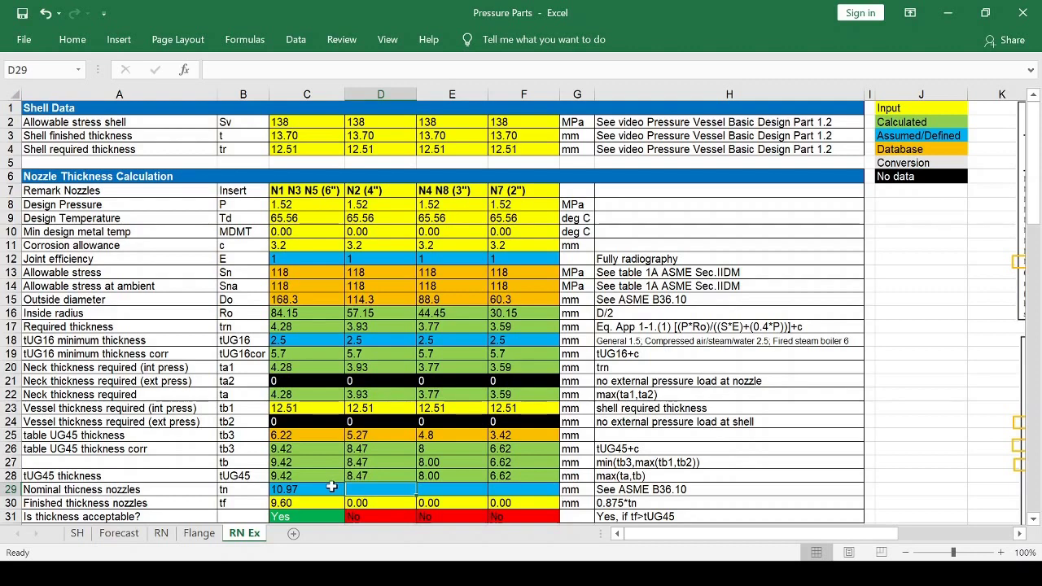
{"action": "type", "text": "13.49"}
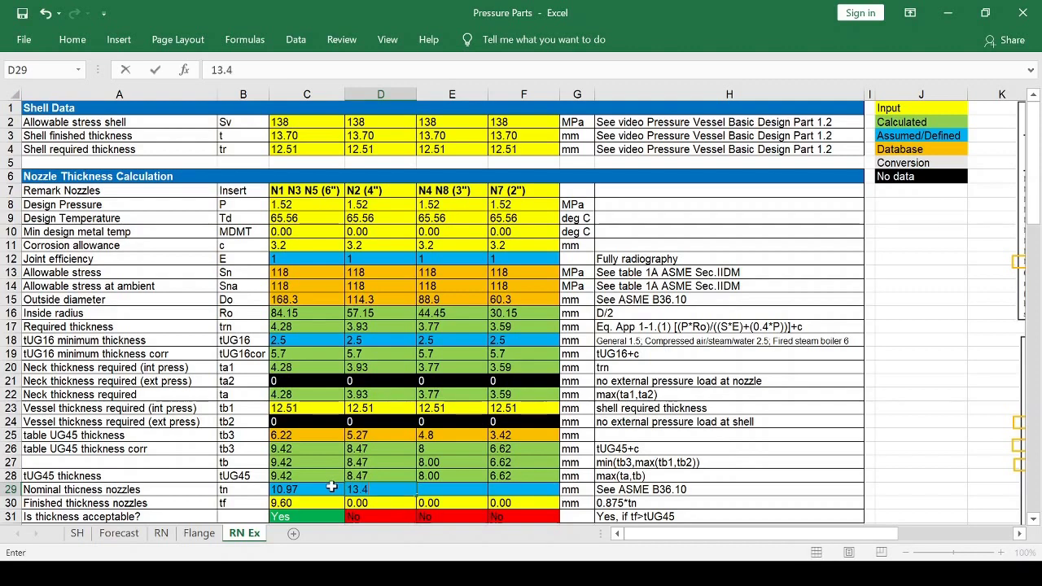
{"action": "key", "text": "Return"}
{"action": "key", "text": "Up"}
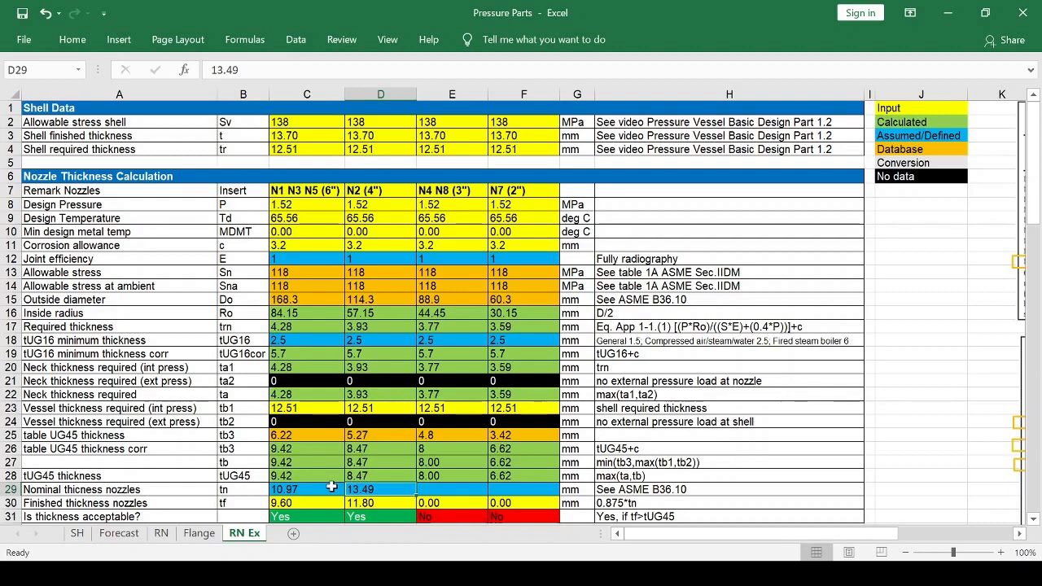
Enter nominal nozzle thicknesses of 11.13 mm for N4 N8 and 8.74 mm for N7
{"action": "key", "text": "Right"}
{"action": "type", "text": "11.13"}
{"action": "key", "text": "Return"}
{"action": "key", "text": "Up"}
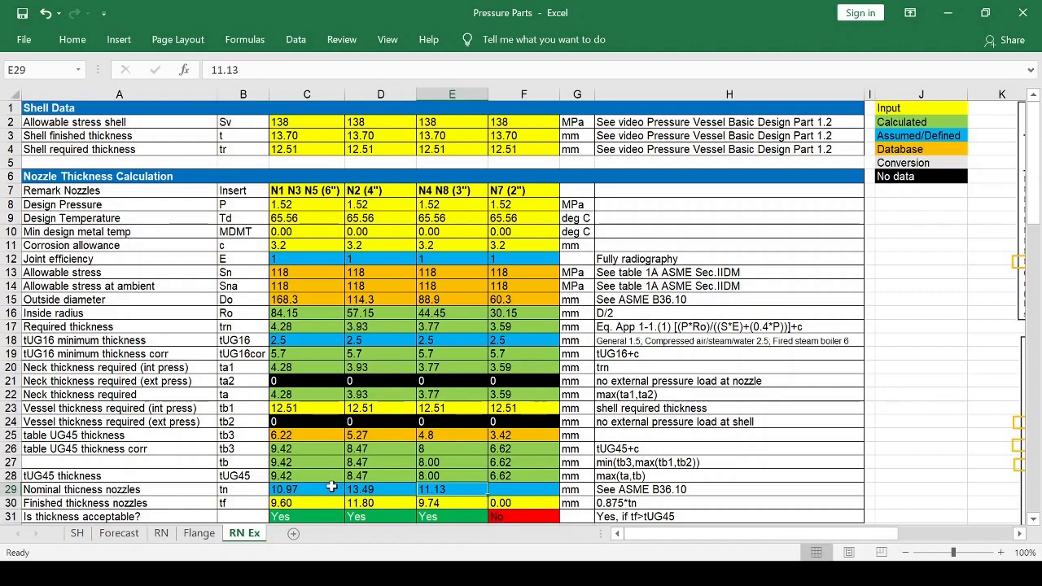
{"action": "key", "text": "Right"}
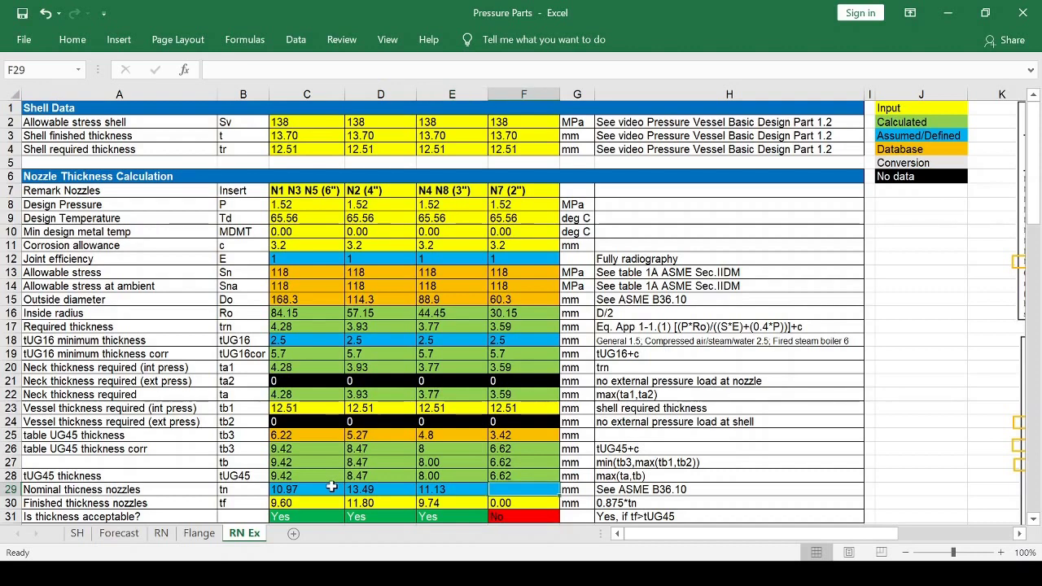
{"action": "type", "text": "8.74"}
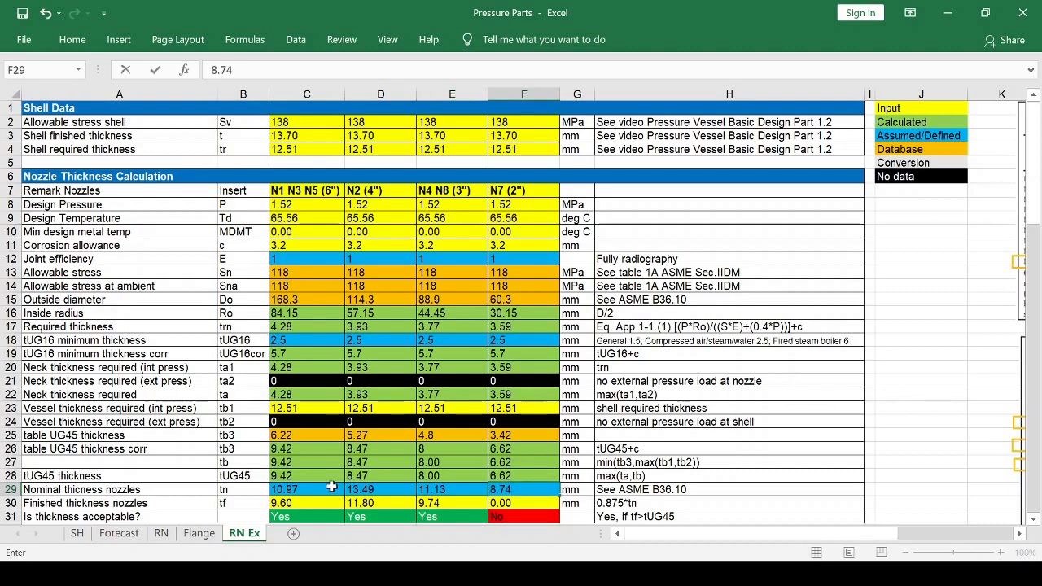
{"action": "key", "text": "Return"}
{"action": "key", "text": "Up"}
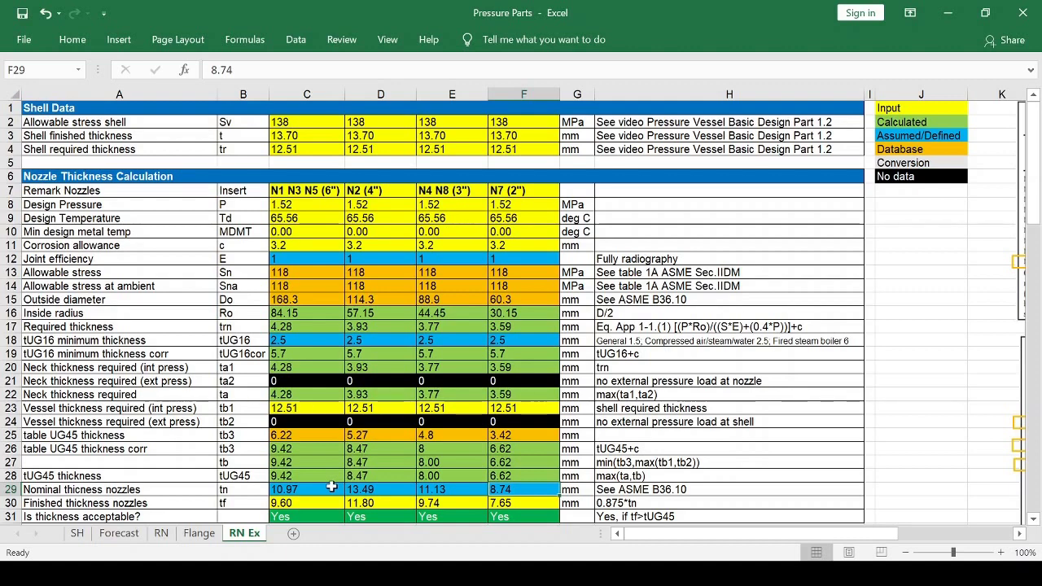
Examine the Finished thickness nozzles row's 0.875*tn formula for each of the four nozzle groups
{"action": "key", "text": "Down"}
{"action": "key", "text": "Right"}
{"action": "key", "text": "Right"}
{"action": "key", "text": "Left"}
{"action": "key", "text": "Left"}
{"action": "key", "text": "Left"}
{"action": "key", "text": "Left"}
{"action": "key", "text": "Left"}
{"action": "key", "text": "Right"}
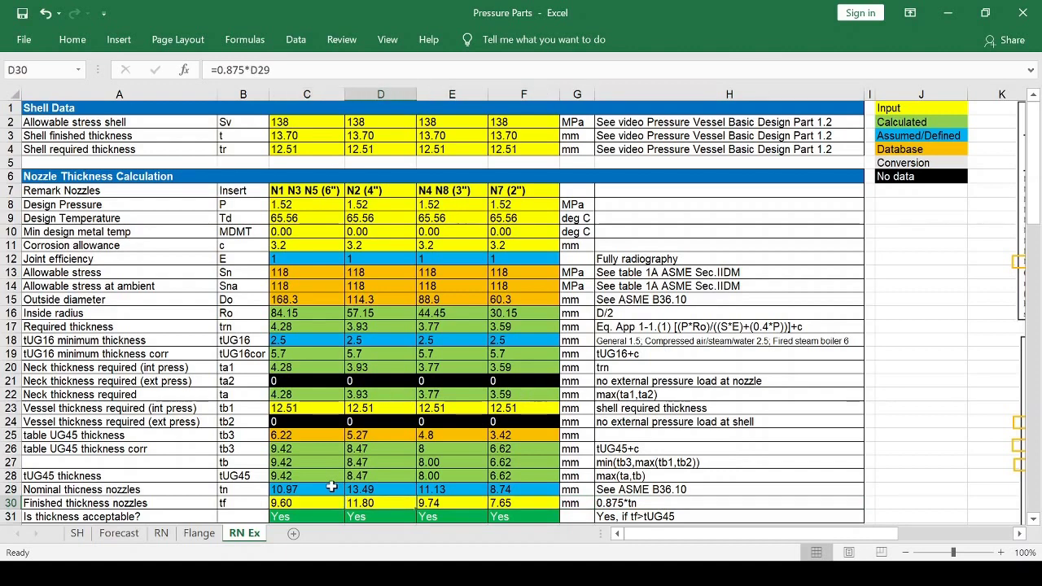
{"action": "key", "text": "Left"}
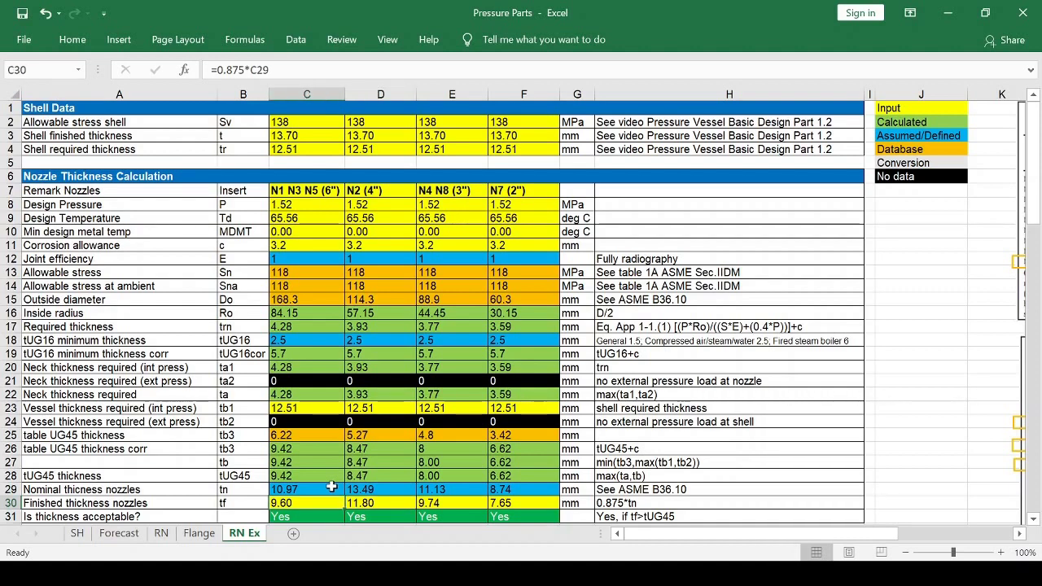
{"action": "key", "text": "Right"}
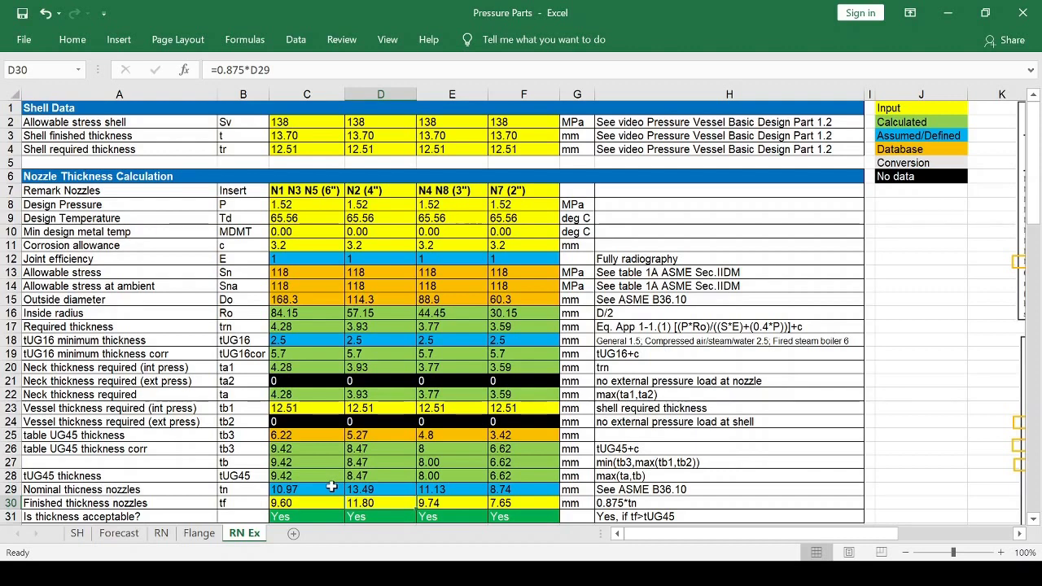
{"action": "key", "text": "Right"}
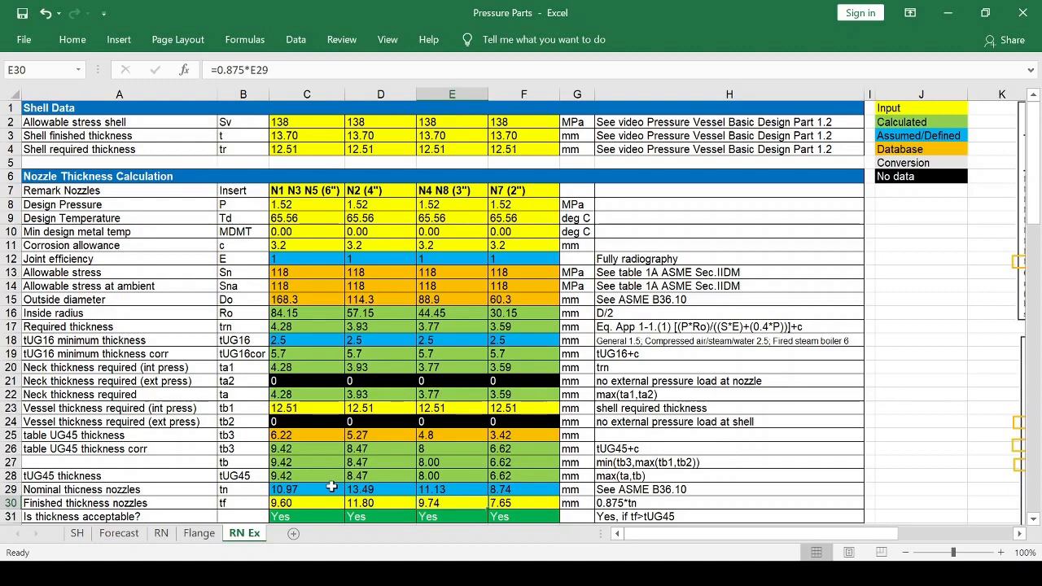
{"action": "key", "text": "Right"}
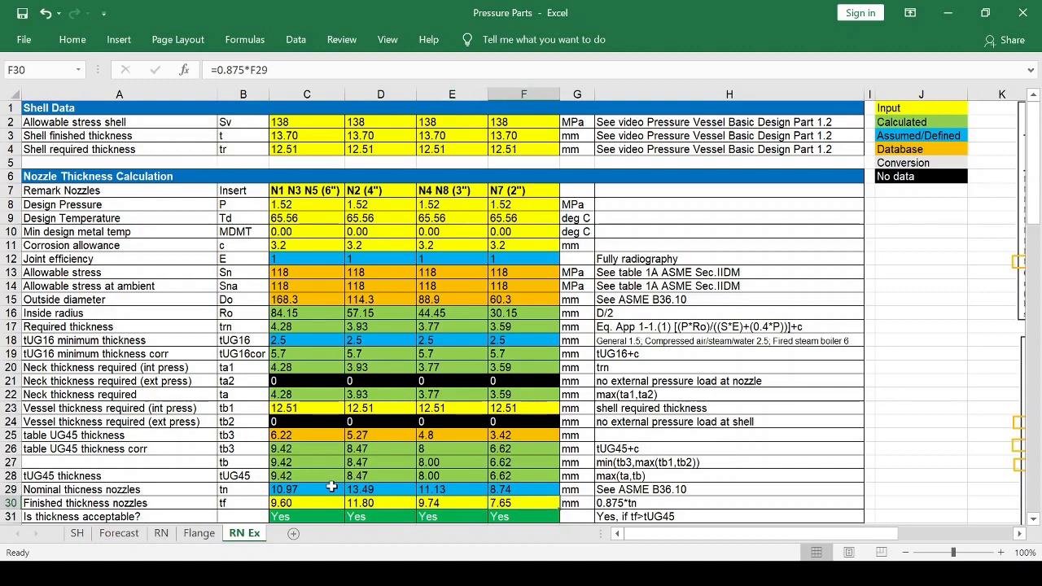